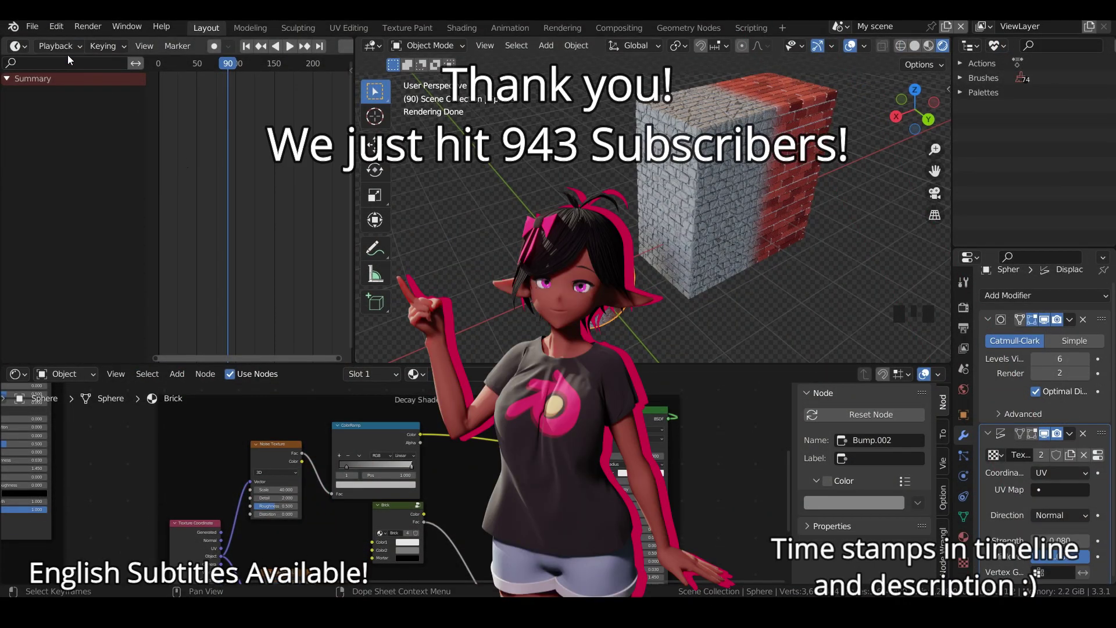
Step: Save the current Blender file
left_click(29, 22)
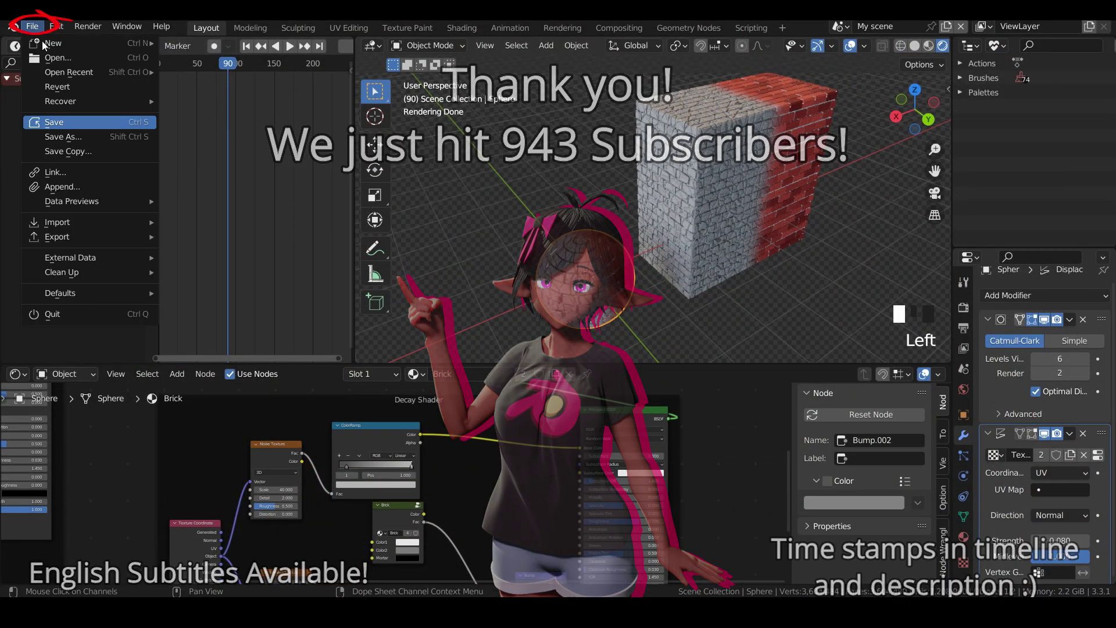
left_click(57, 119)
Step: Search the add-ons in the preferences for "node", save the preferences and close them
left_click(57, 26)
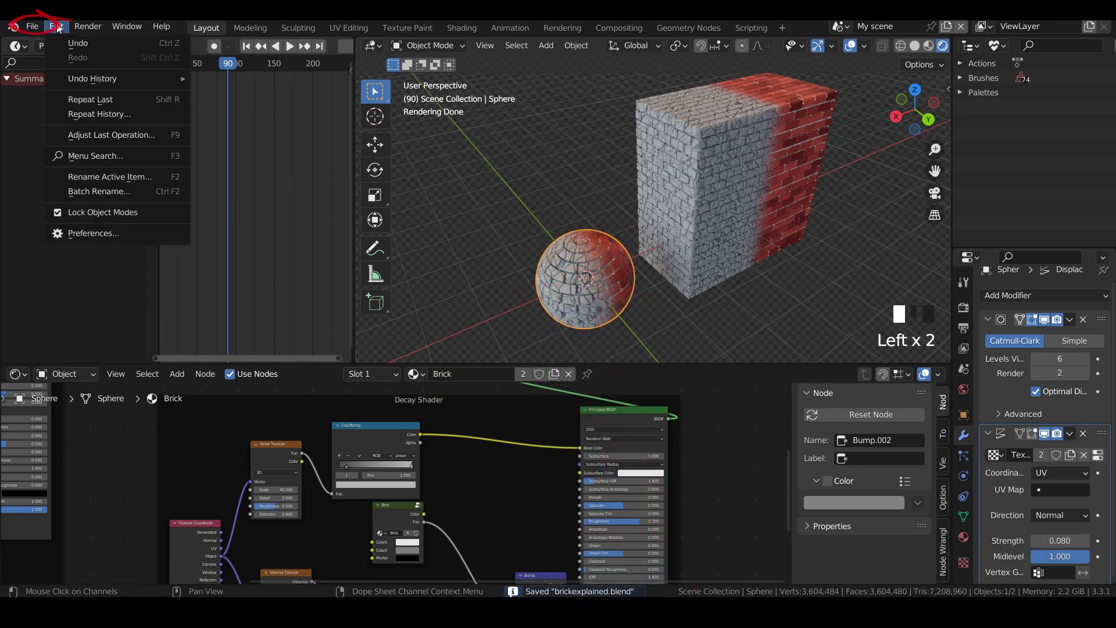
left_click(86, 233)
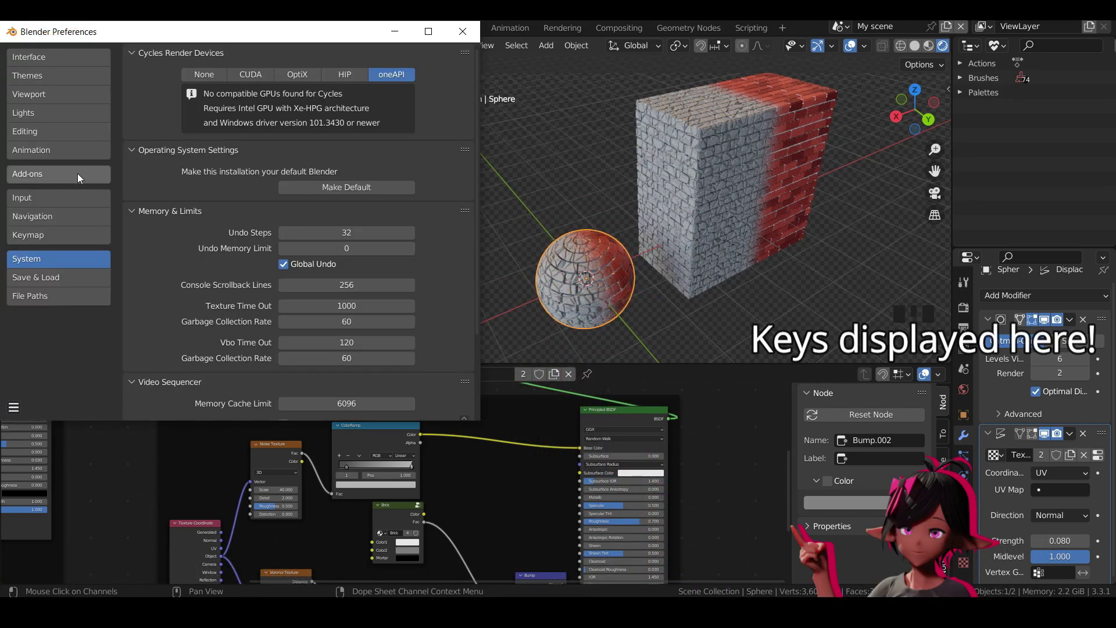
left_click(35, 173)
type("node")
key("Return")
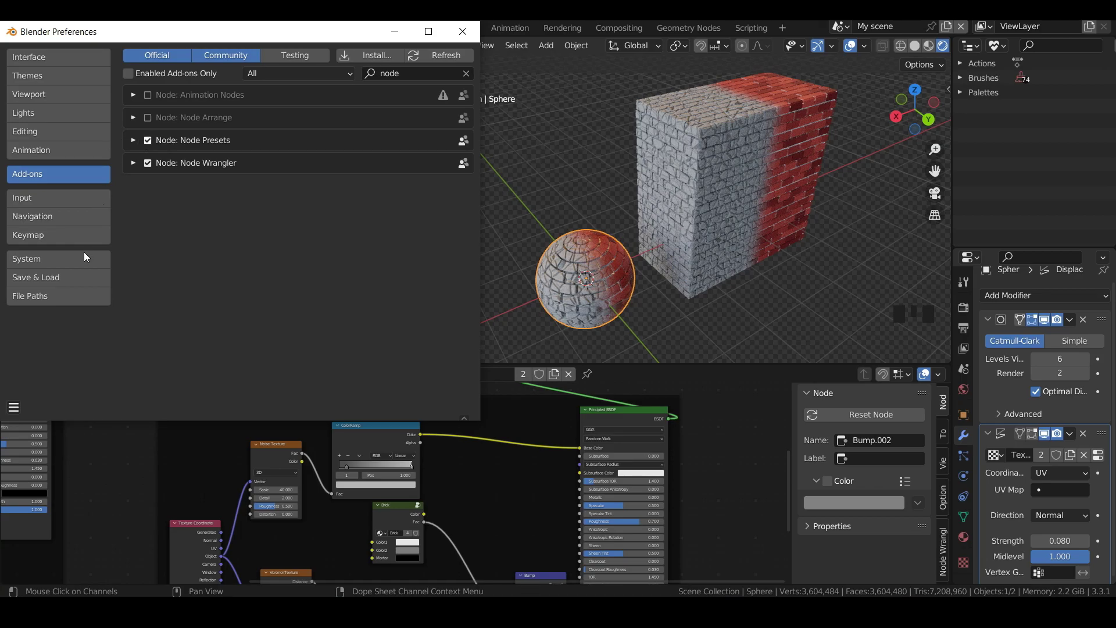
left_click(14, 408)
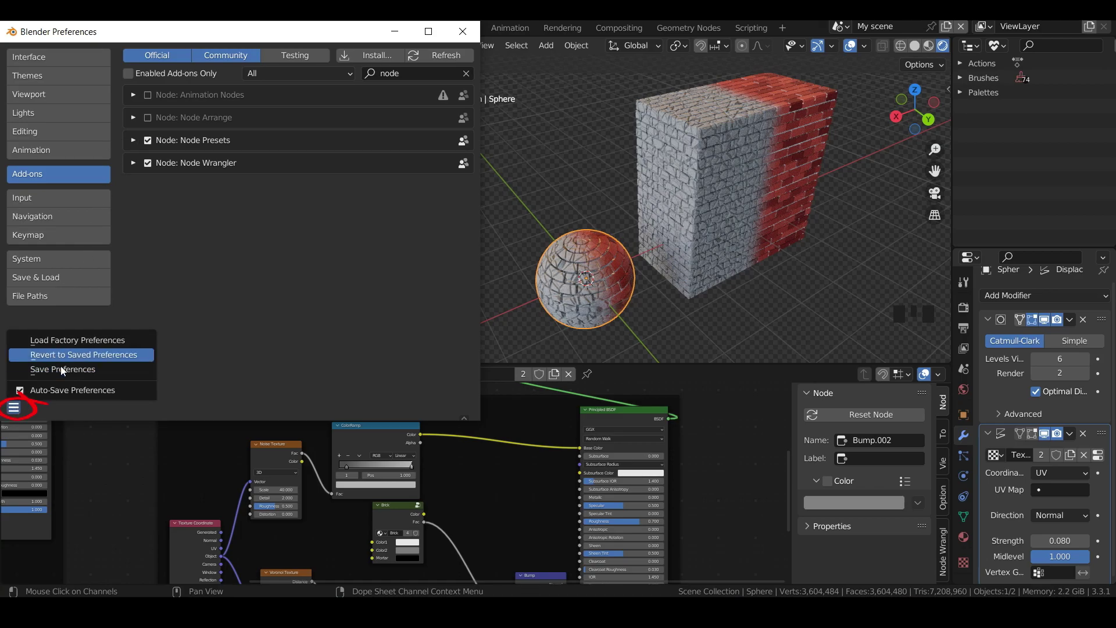
left_click(62, 369)
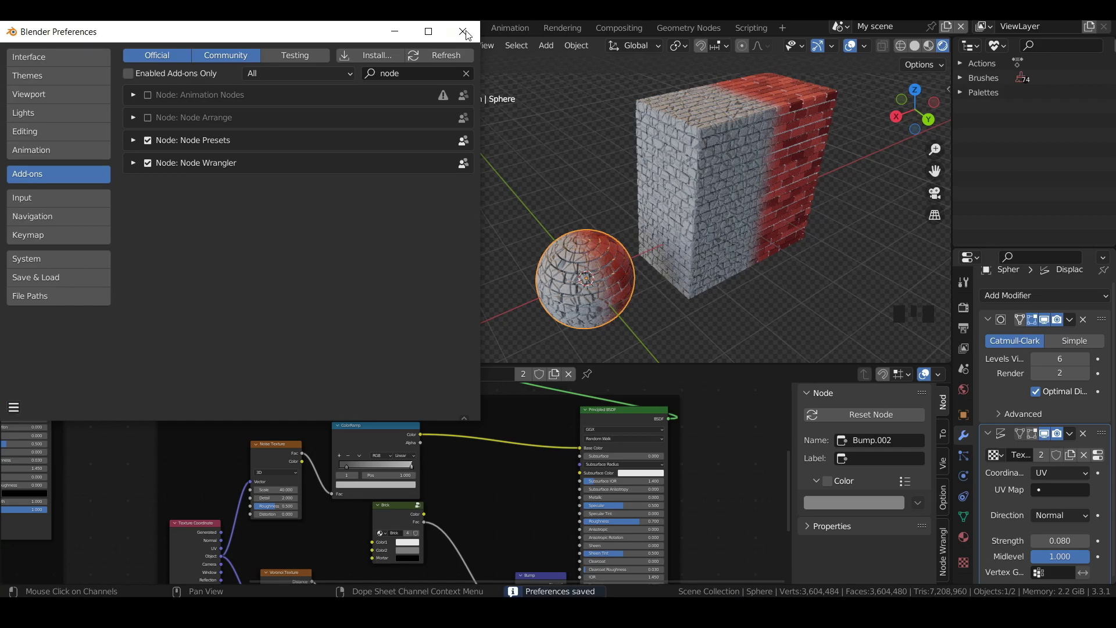
left_click(465, 31)
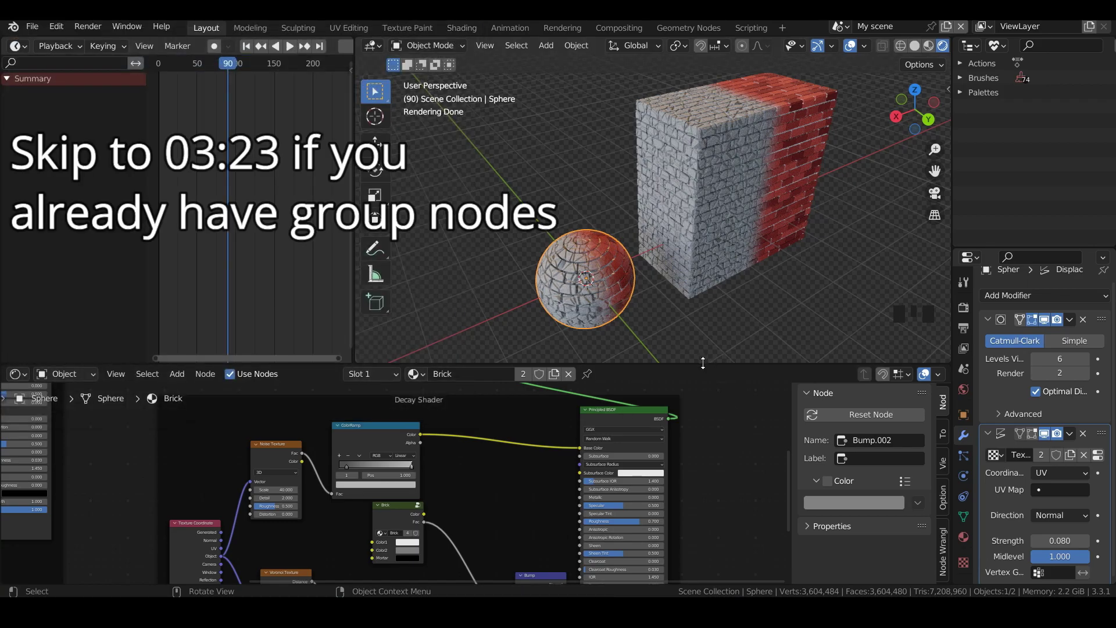
Step: Switch the viewport to solid shading and turn off viewport display of the modifiers on the sphere and the cube
left_click(917, 47)
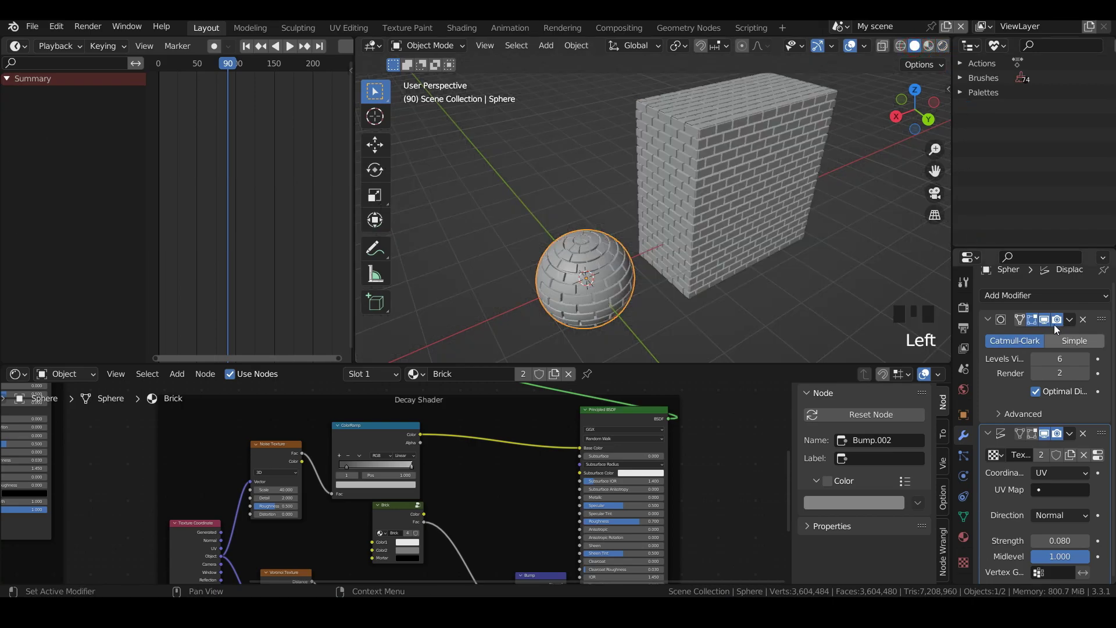
left_click(1045, 319)
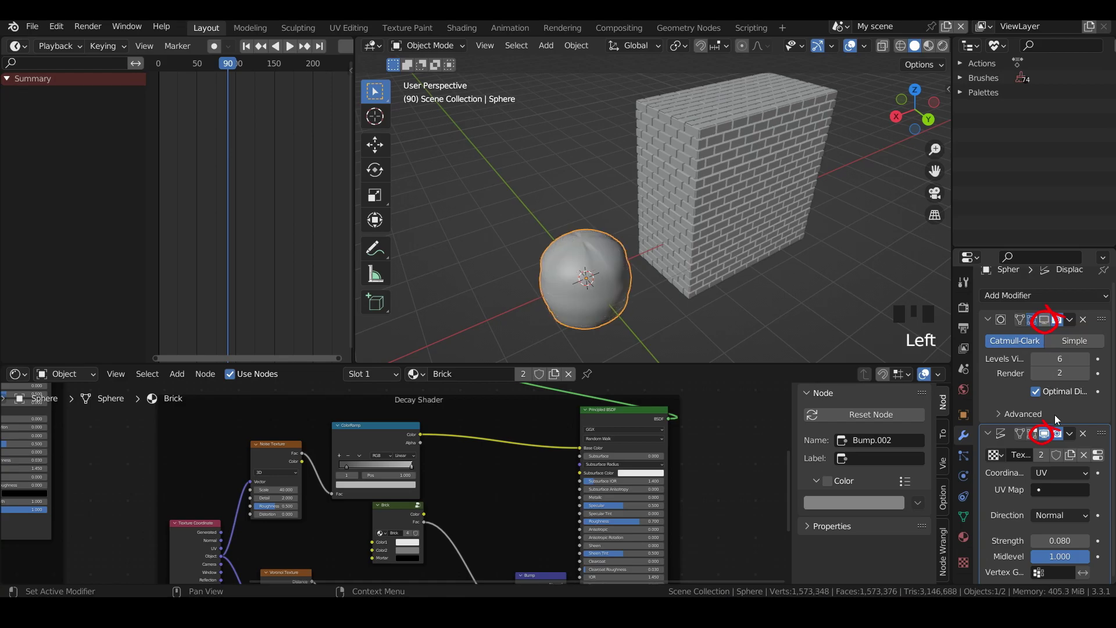
left_click(1045, 433)
left_click(637, 232)
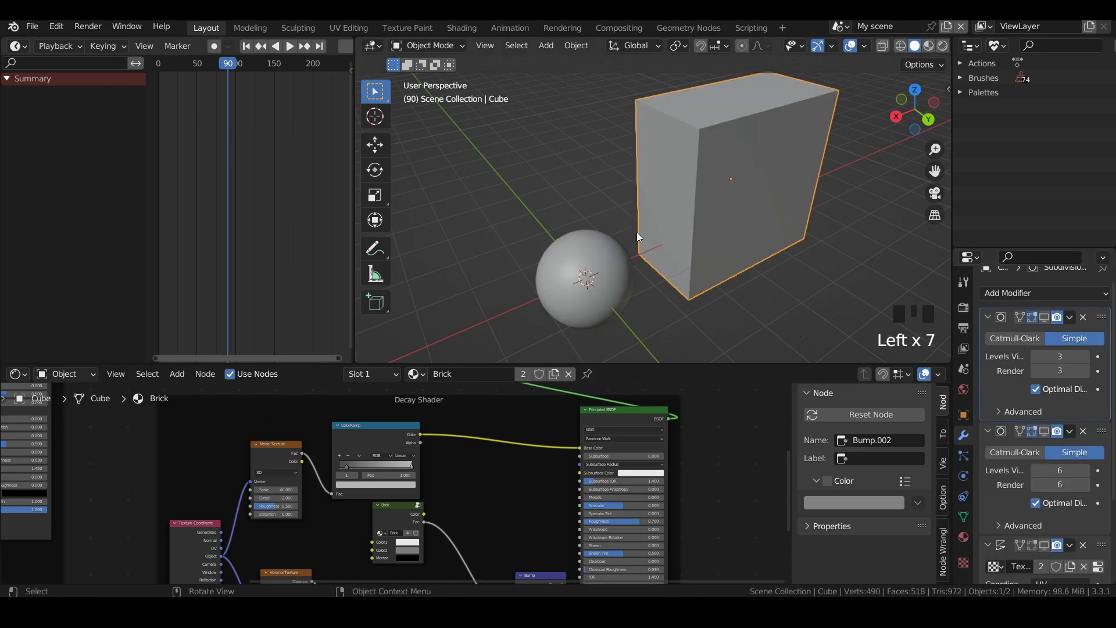
Step: Enlarge the node editor and move the ColorRamp above the Mix Shader closer to the Gradient Texture node
left_click_drag(663, 366, 663, 272)
left_click_drag(777, 416, 750, 388)
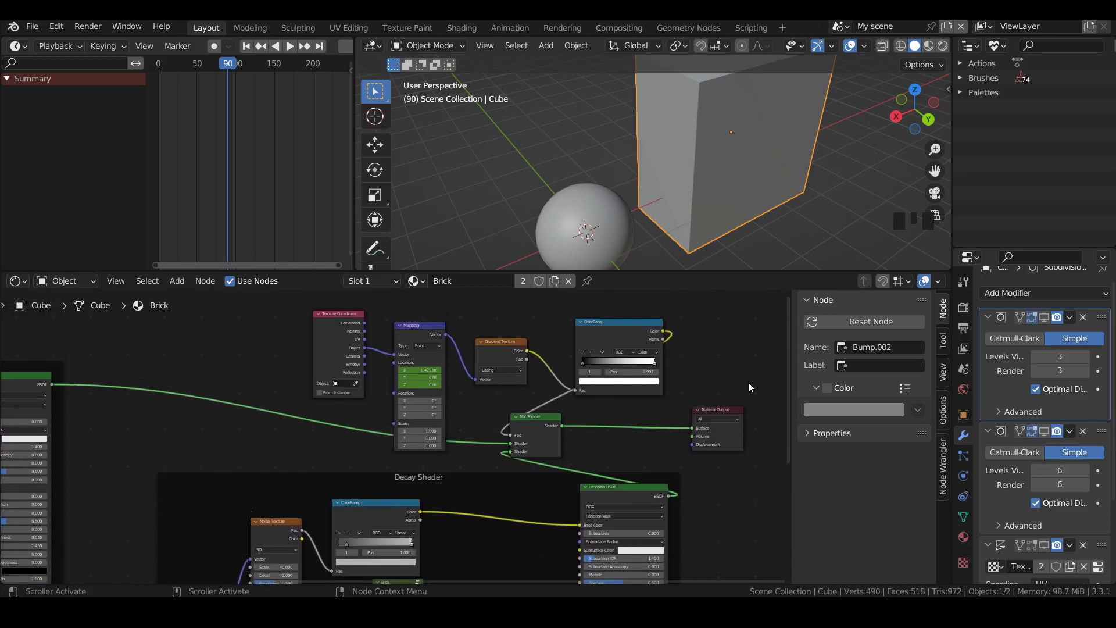
left_click_drag(624, 337, 605, 351)
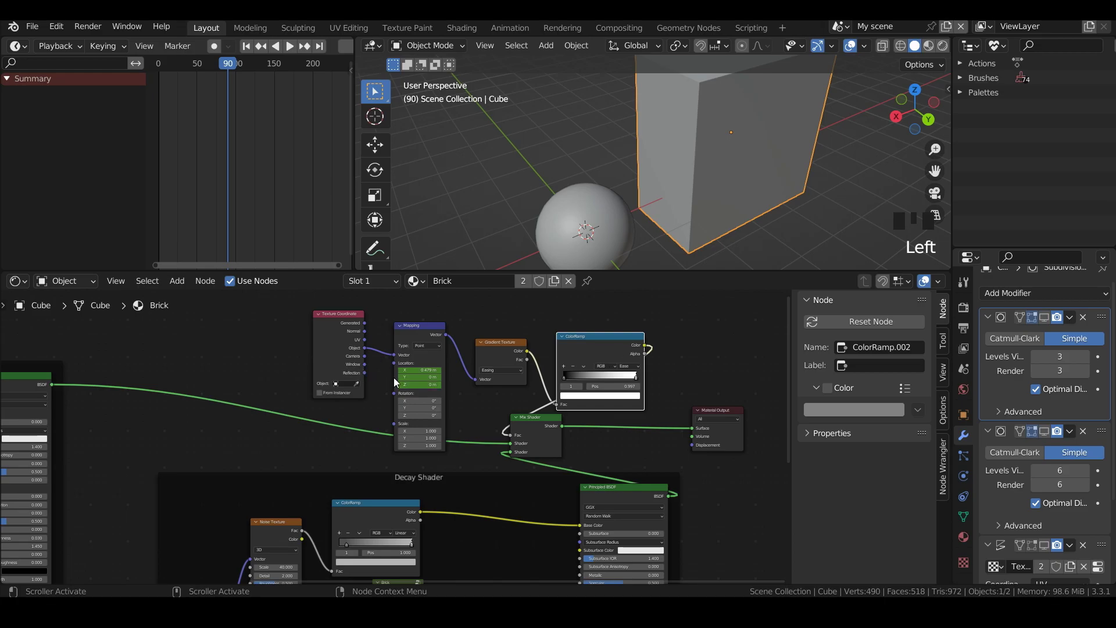
left_click(769, 344)
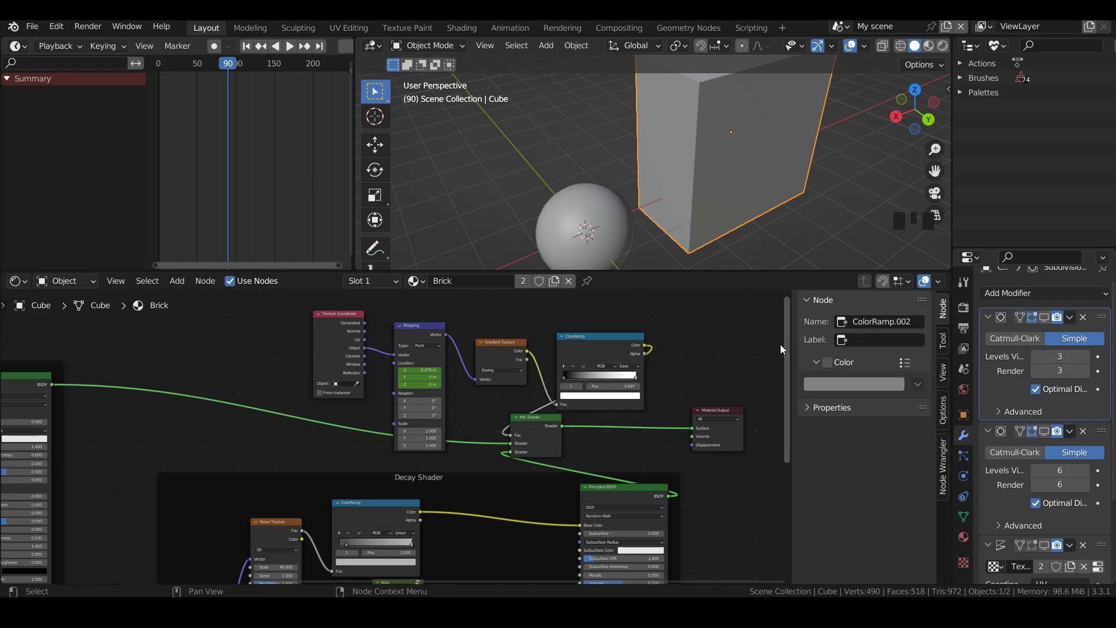
Step: Group all nodes inside the Decay Shader frame into one node group and return to the main Brick node tree
scroll(772, 405, "down", 3, "shift")
scroll(762, 430, "down", 5, "shift")
scroll(758, 434, "up", 6, "shift")
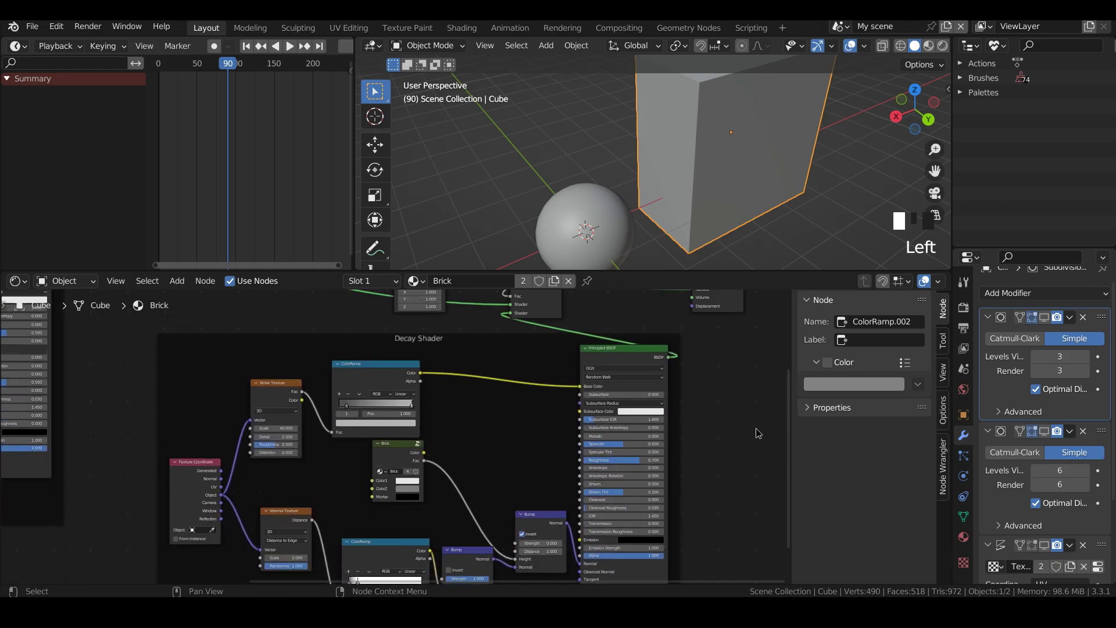
scroll(749, 372, "down", 5, "shift")
left_click(616, 369)
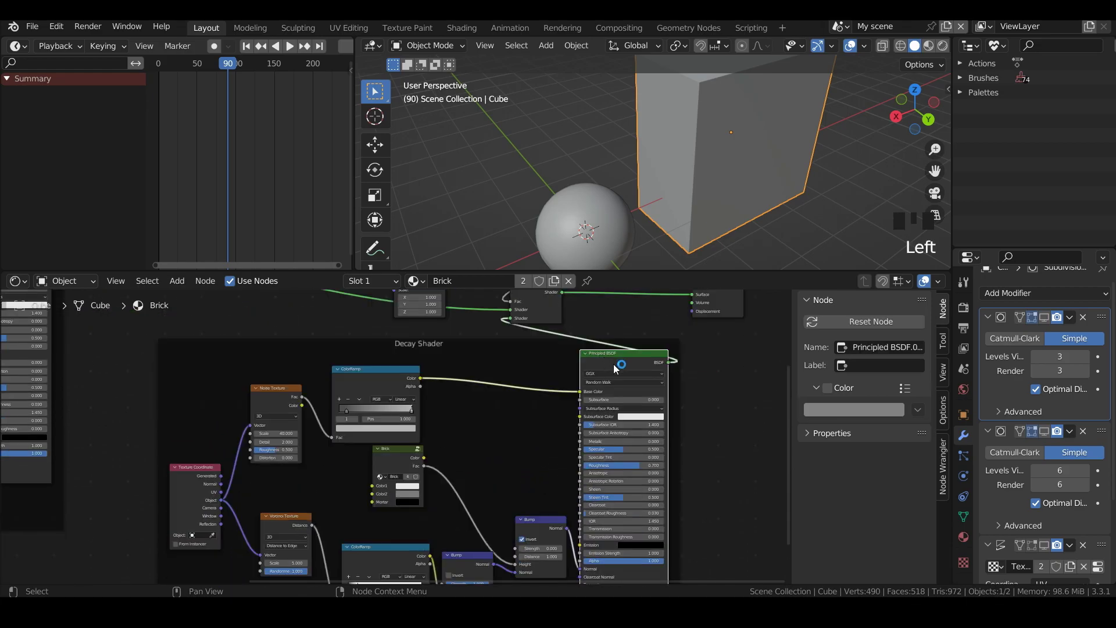
left_click(352, 377, "shift")
left_click(288, 388, "shift")
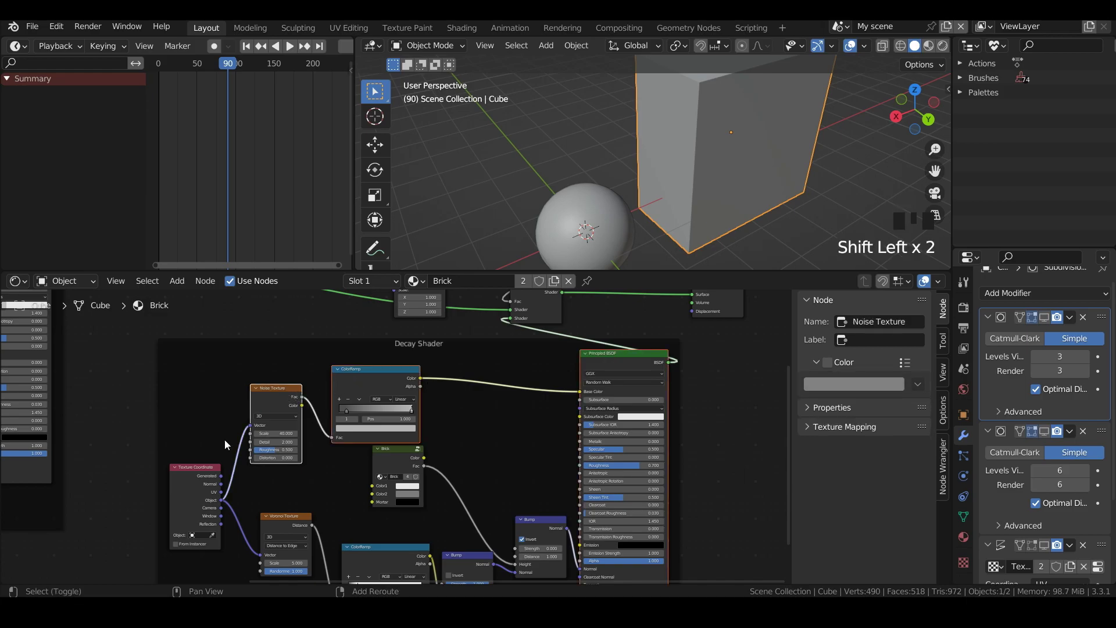
left_click(198, 467, "shift")
left_click(285, 516, "shift")
left_click(401, 456, "shift")
left_click(392, 550)
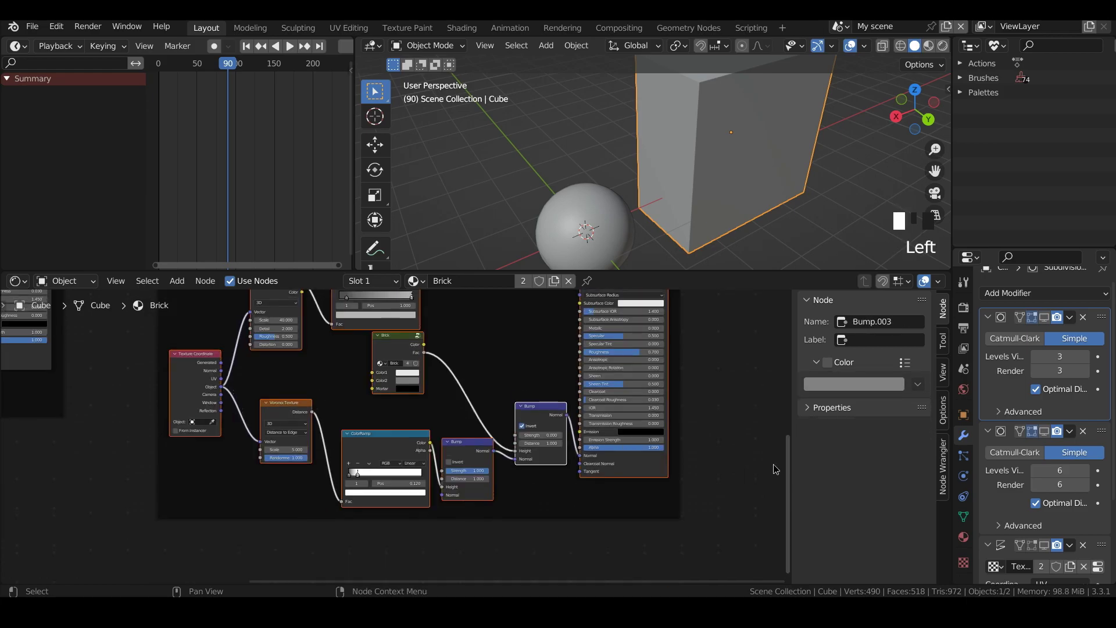
key("ctrl+g")
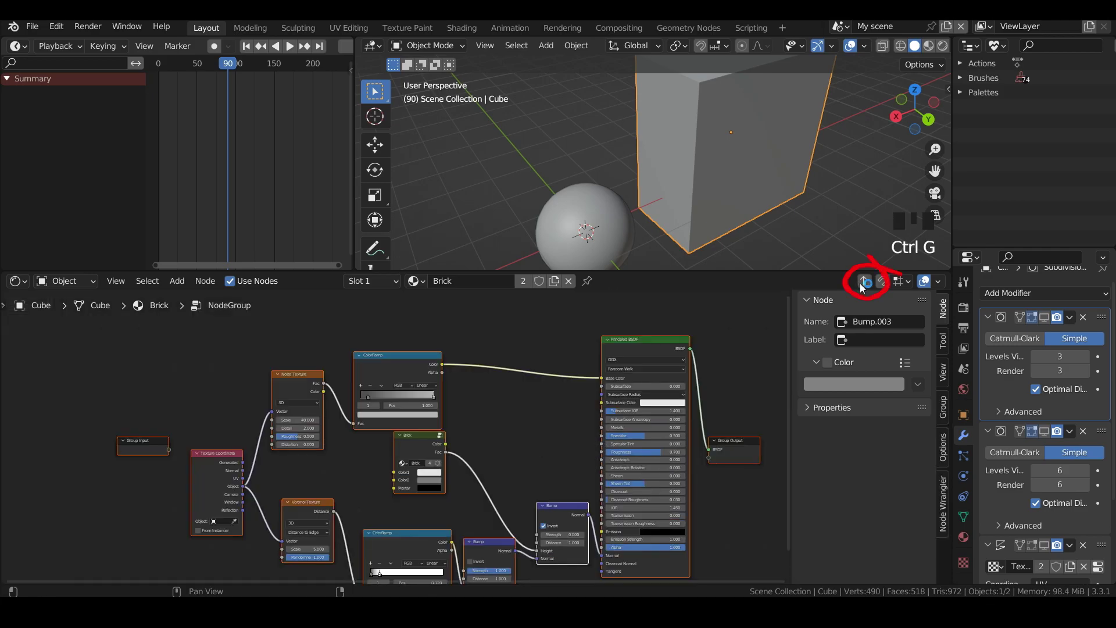
left_click(865, 281)
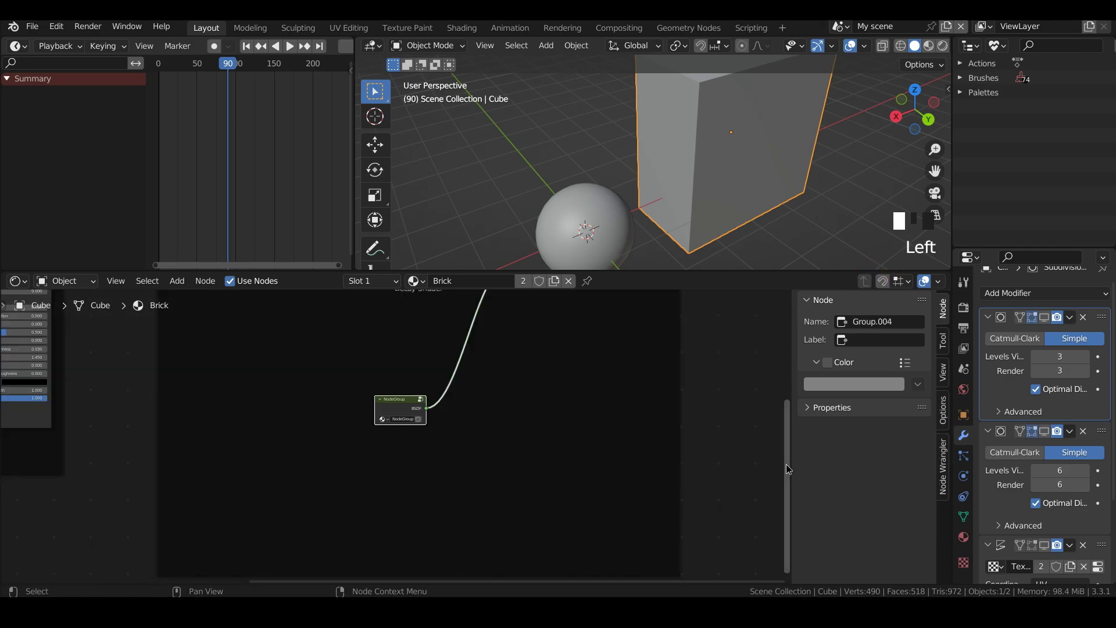
Step: Rename the node group in the Decay Shader frame to DecayShader
left_click_drag(787, 468, 778, 402)
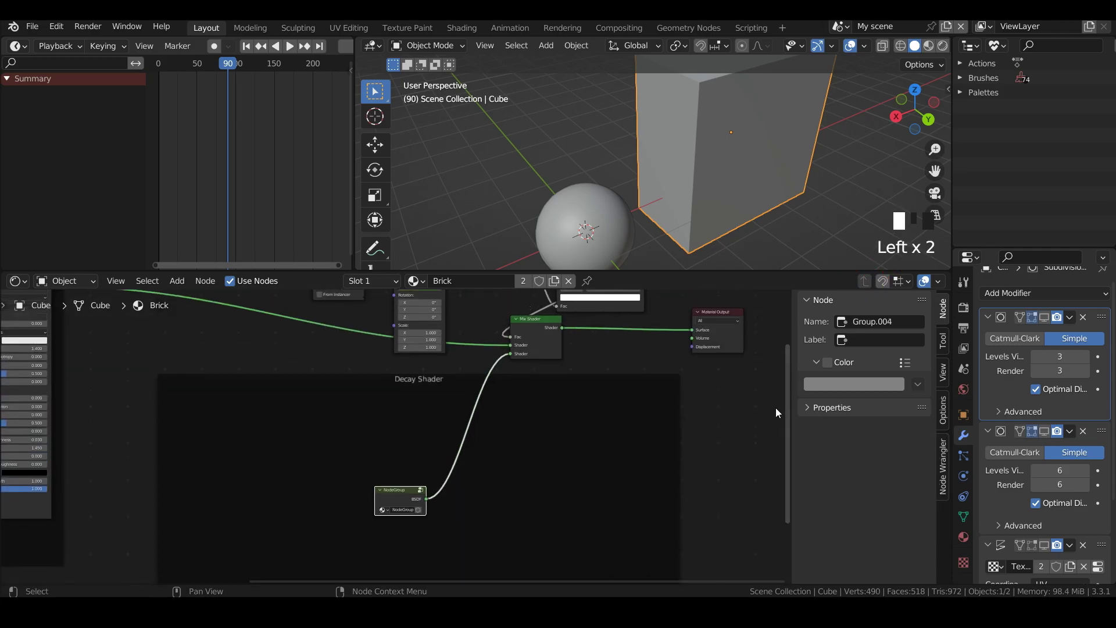
left_click(404, 510)
type("DecayShader")
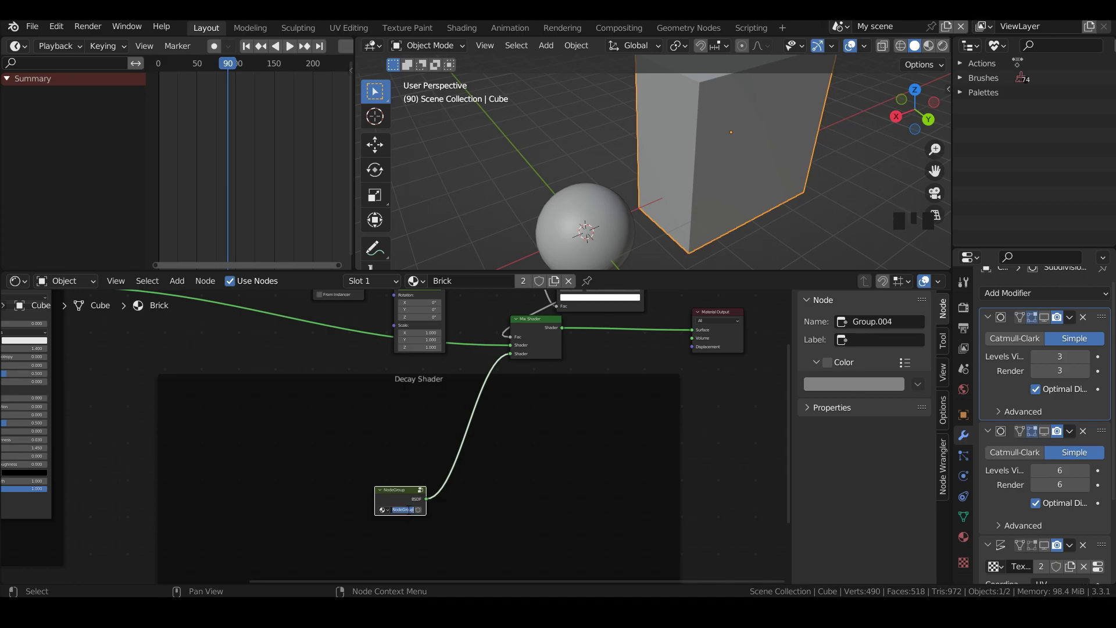
key("Return")
Step: Inside DecayShader, connect the final Bump's Strength, the Voronoi Scale, the Noise Scale and the Principled BSDF Roughness to the Group Input
key("Tab")
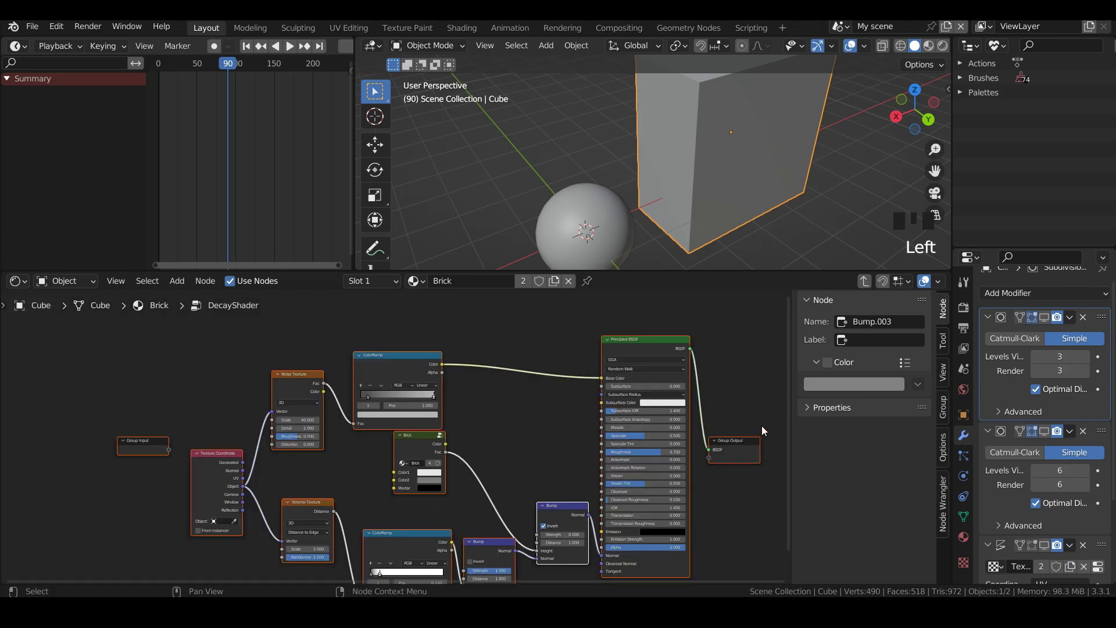
left_click(789, 369)
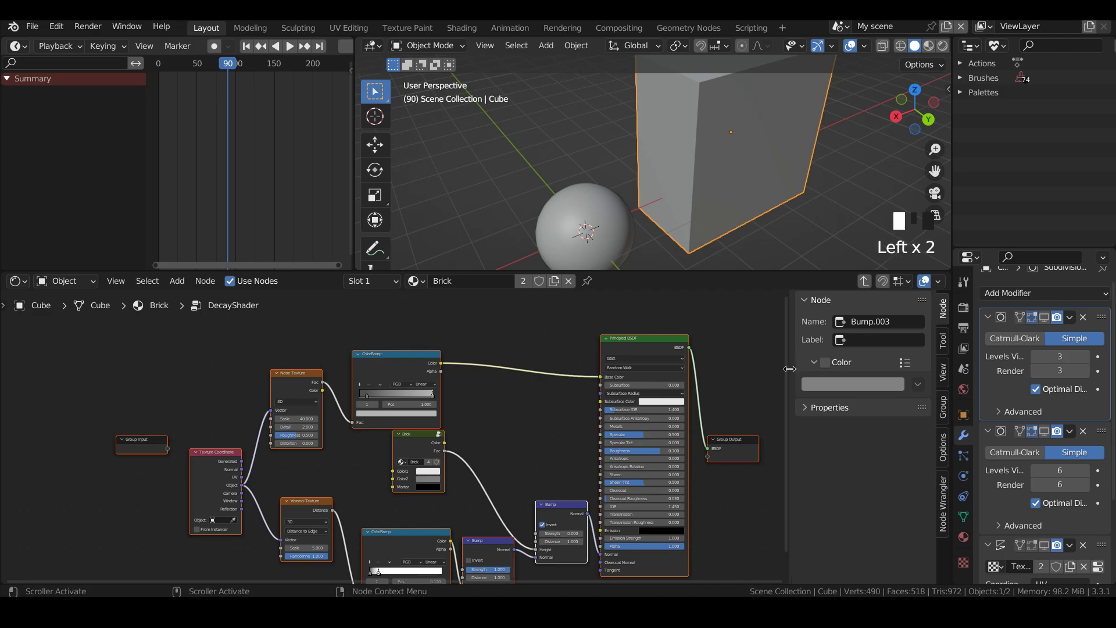
scroll(538, 512, "down", 3)
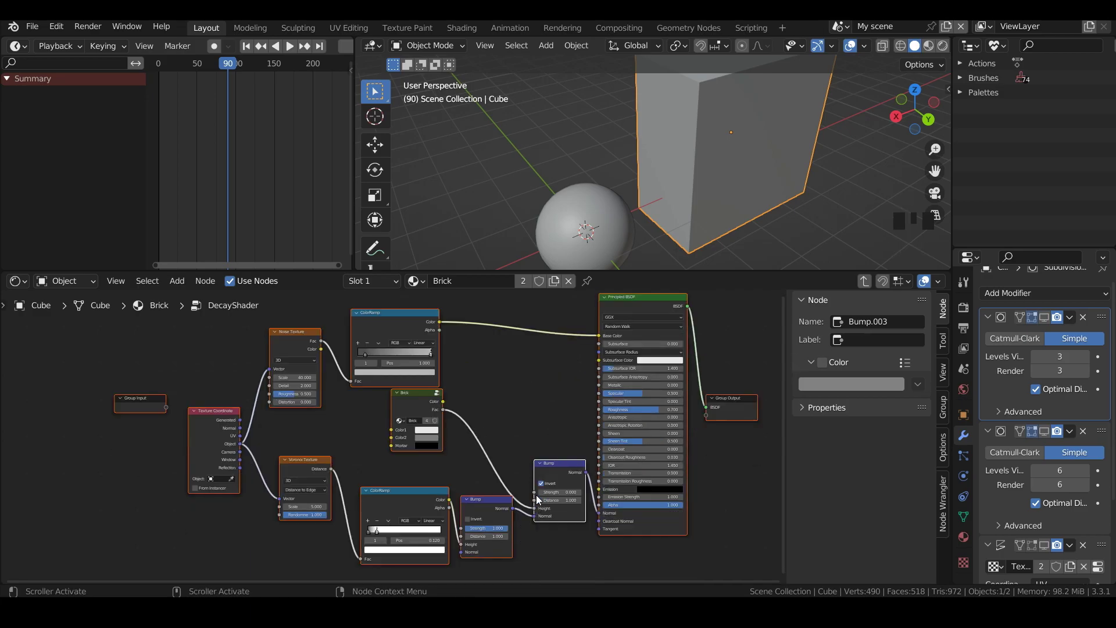
left_click_drag(534, 493, 167, 414)
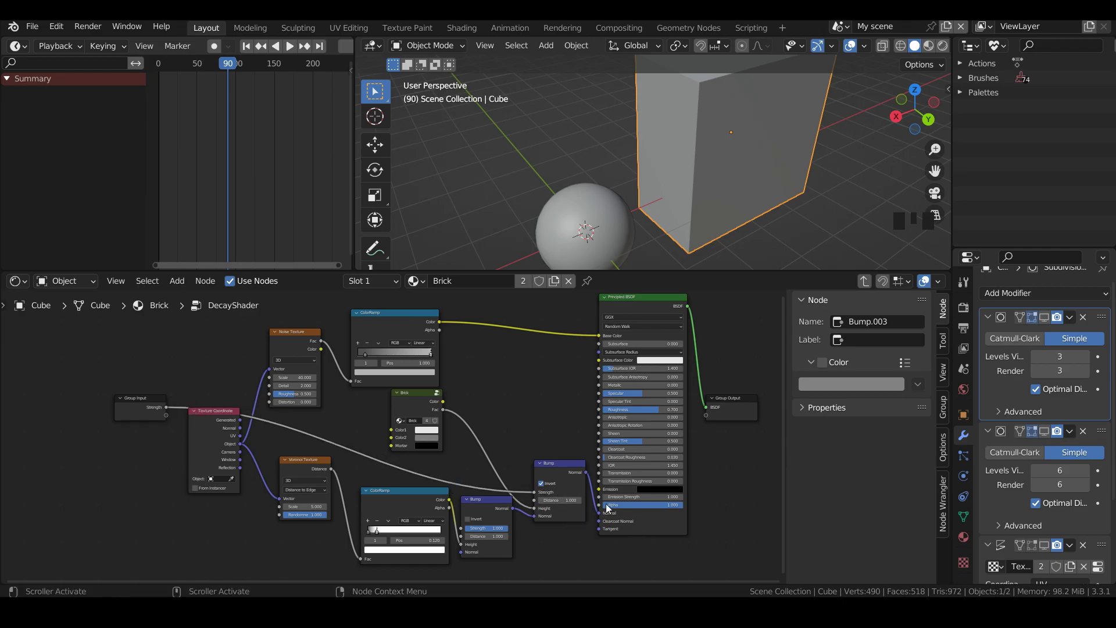
left_click(280, 512)
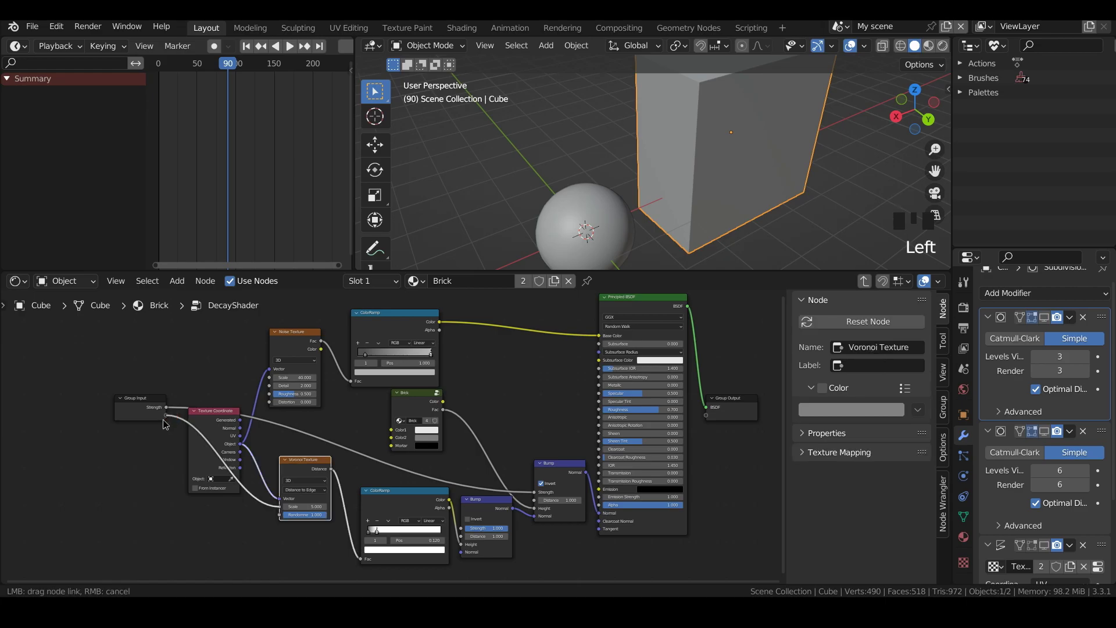
left_click_drag(280, 507, 165, 416)
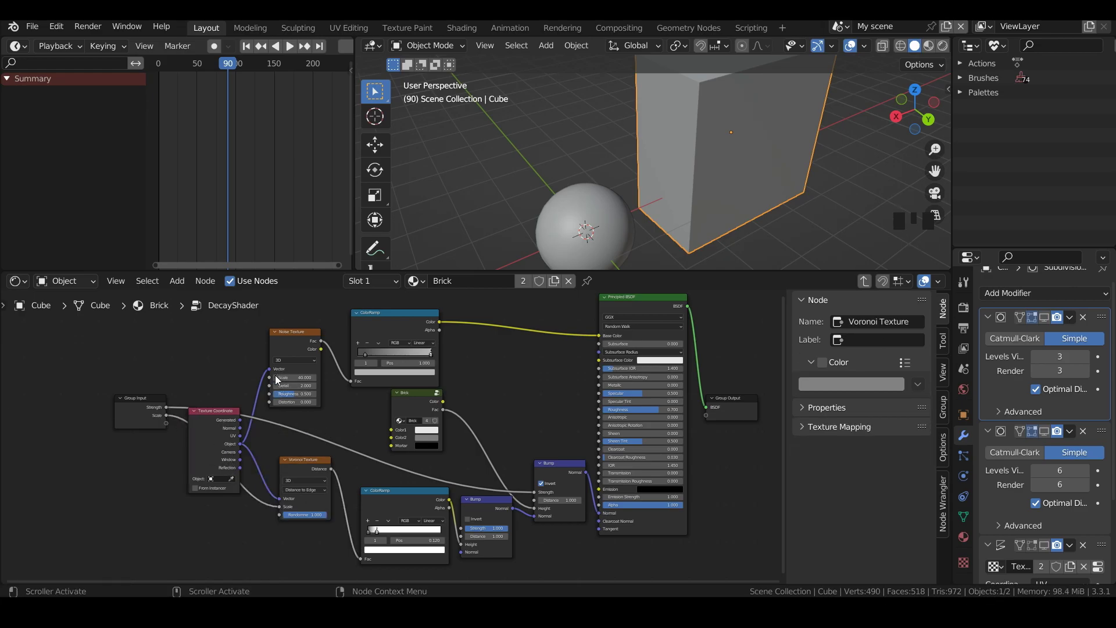
left_click_drag(269, 378, 165, 423)
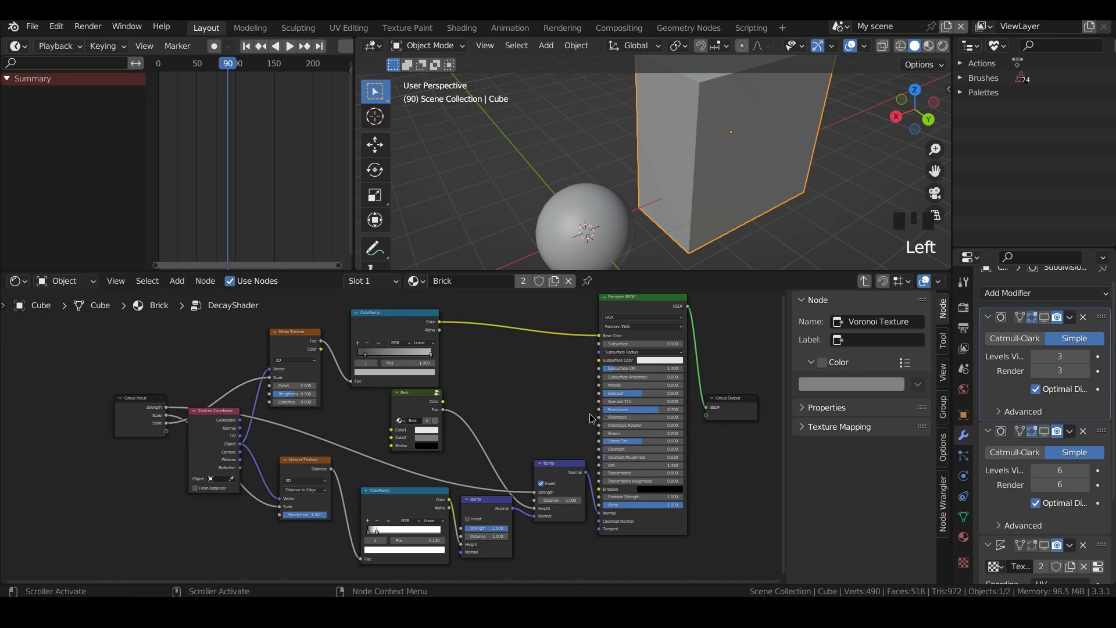
left_click_drag(599, 409, 122, 408)
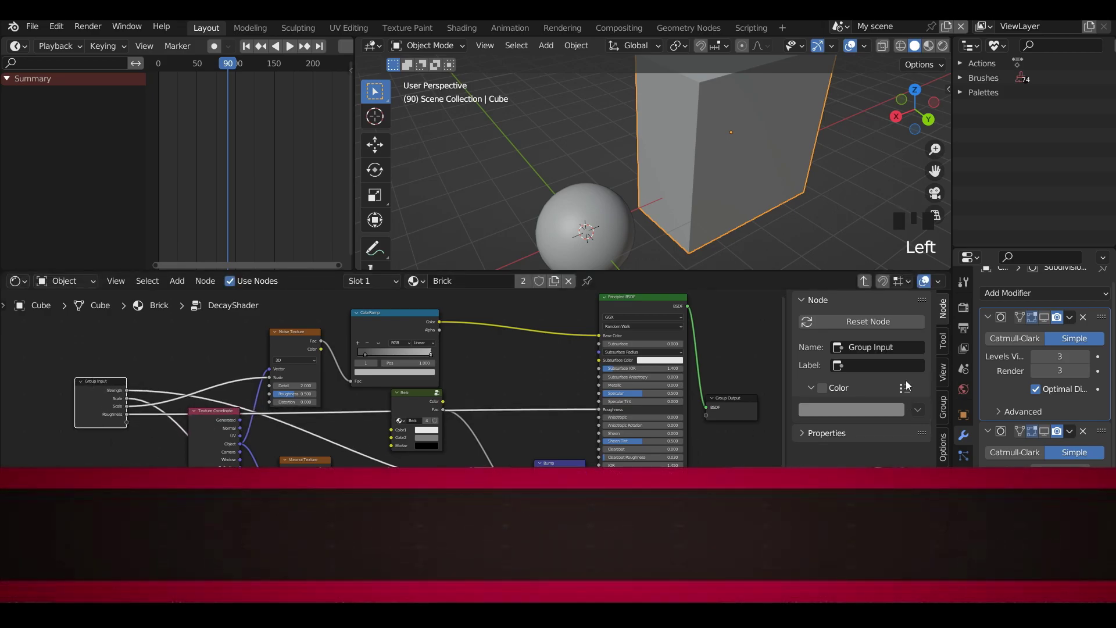
Step: Rename the Strength input of the DecayShader group to "Brick Bump Strength"
left_click(944, 407)
left_click(848, 326)
left_click(848, 326)
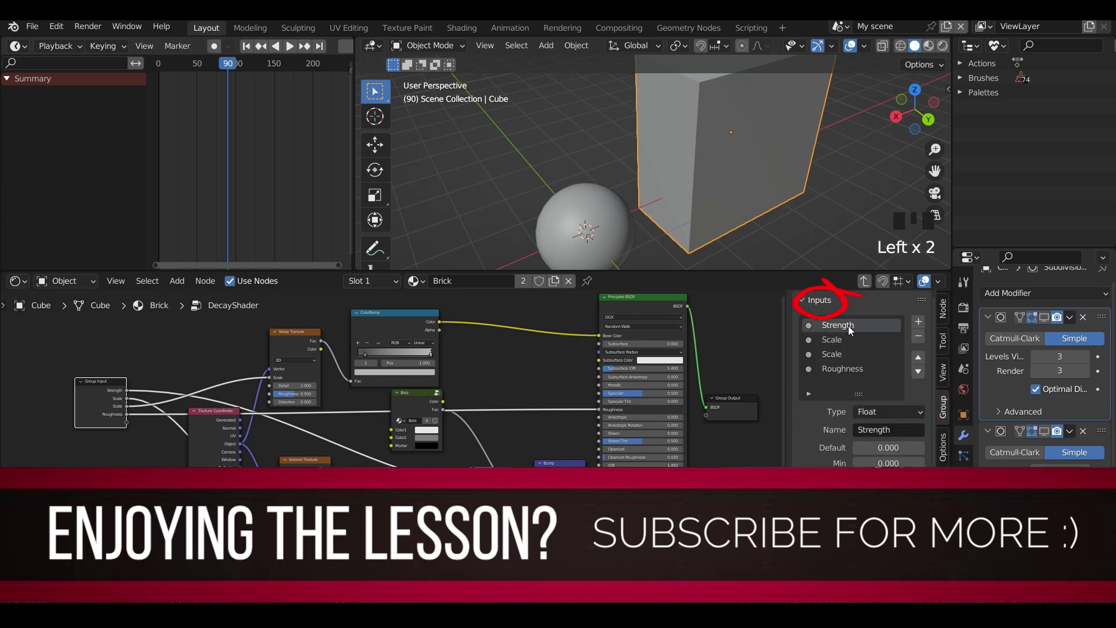
double_click(848, 325)
type("Brick Bump Strength")
Step: Rename the first Scale group input to "Voronoi Strength" and the second to "Noise Strength"
left_click(829, 342)
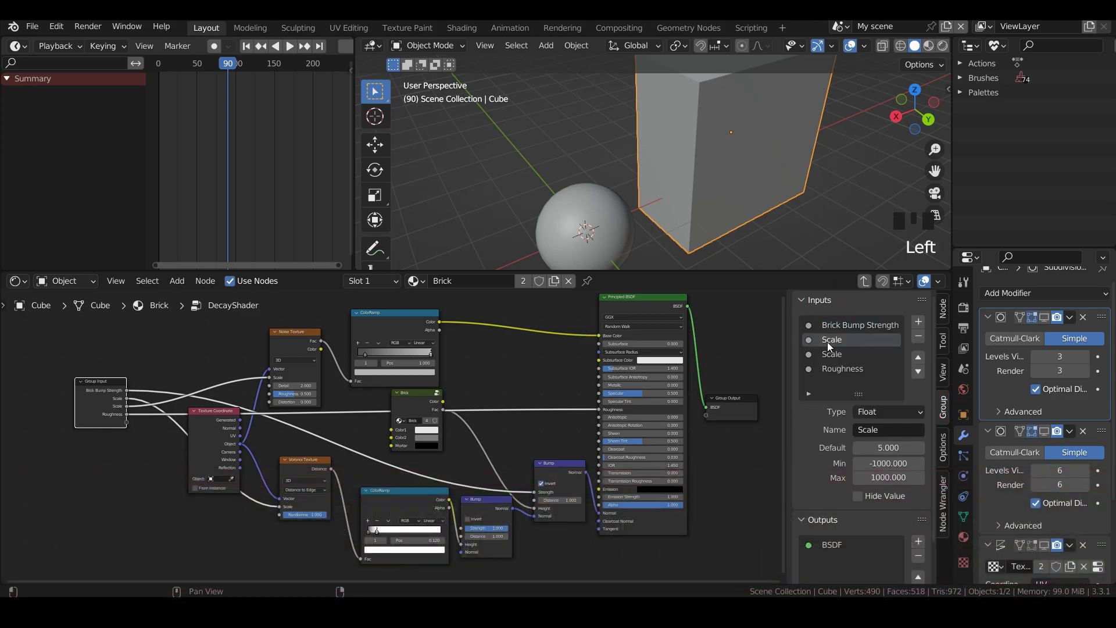
left_click(828, 342)
double_click(828, 342)
type("Voronoi Strength")
key("Return")
left_click(842, 354)
double_click(843, 354)
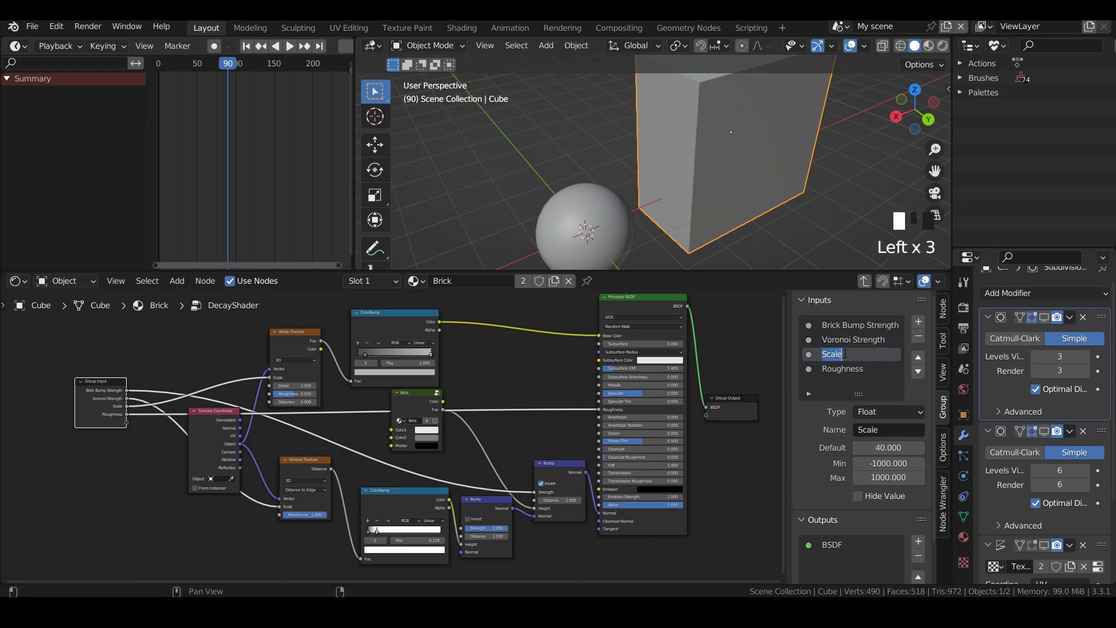
type("Noise Strength")
key("Return")
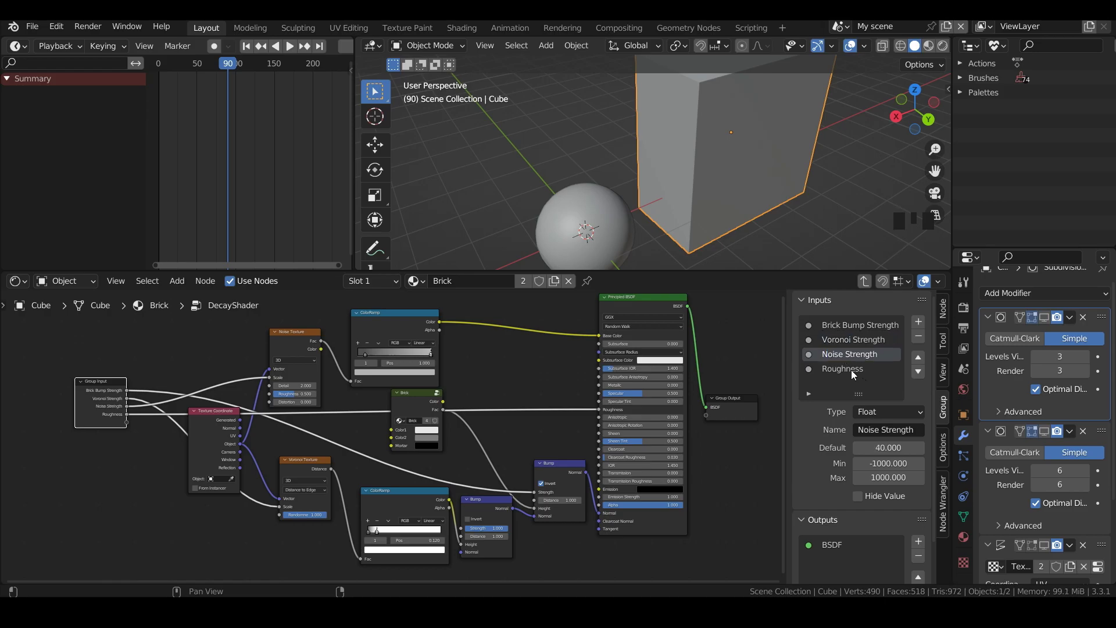
Step: Return to the main node tree and move the DecayShader group node up closer to the Mix Shader
left_click(864, 280)
left_click(403, 499)
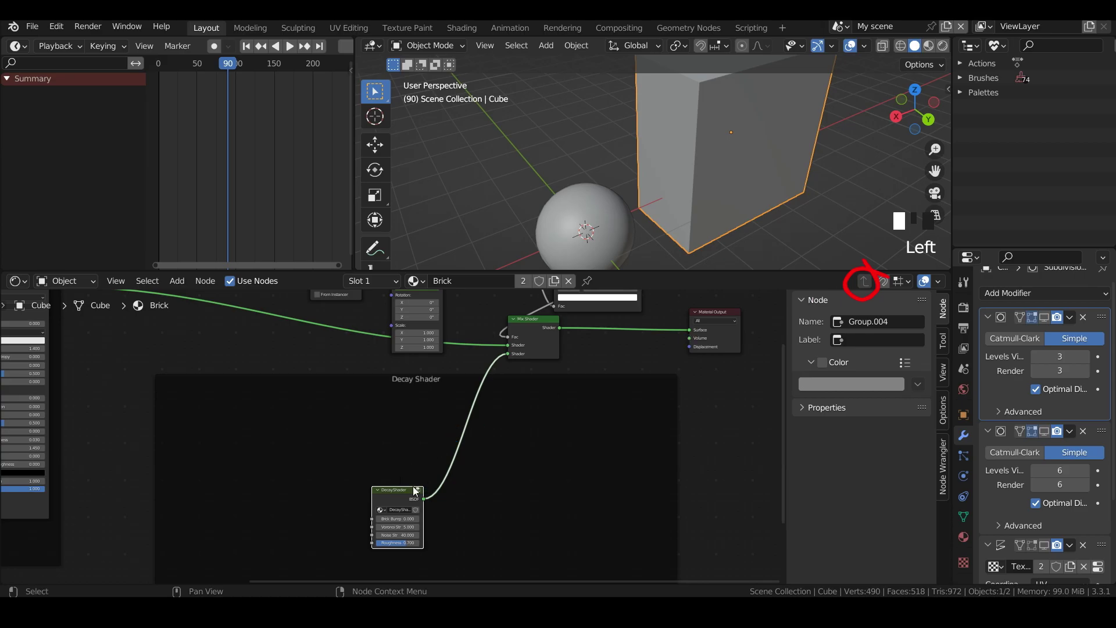
left_click_drag(403, 498, 412, 454)
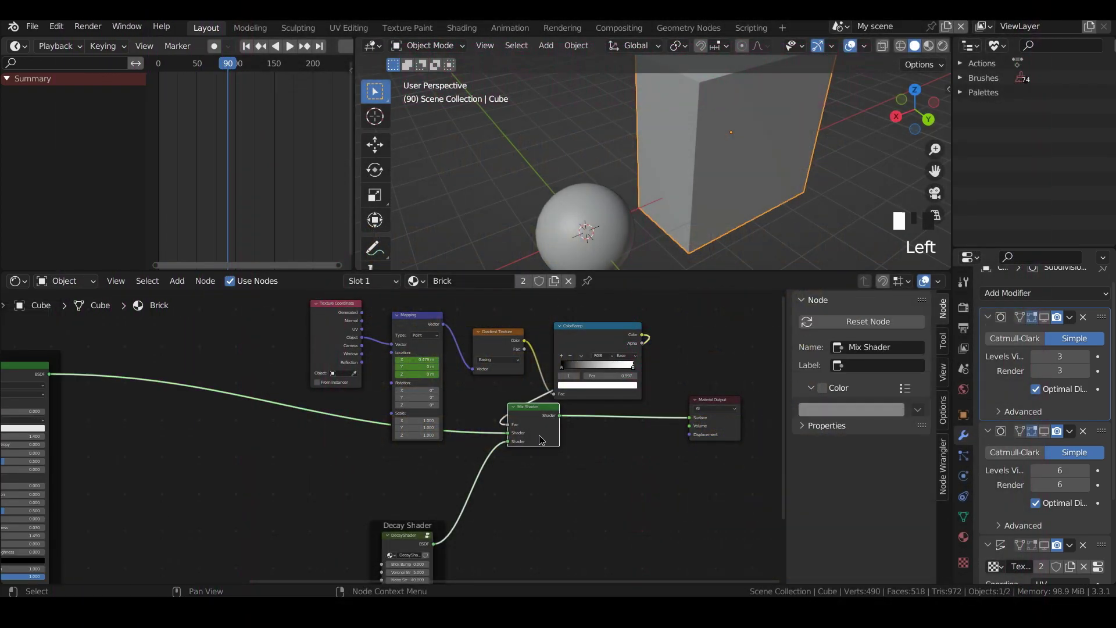
Step: Move the Mix Shader down beside DecayShader, and group the Texture Coordinate, Mapping, Gradient Texture and ColorRamp nodes together
left_click_drag(540, 441, 623, 541)
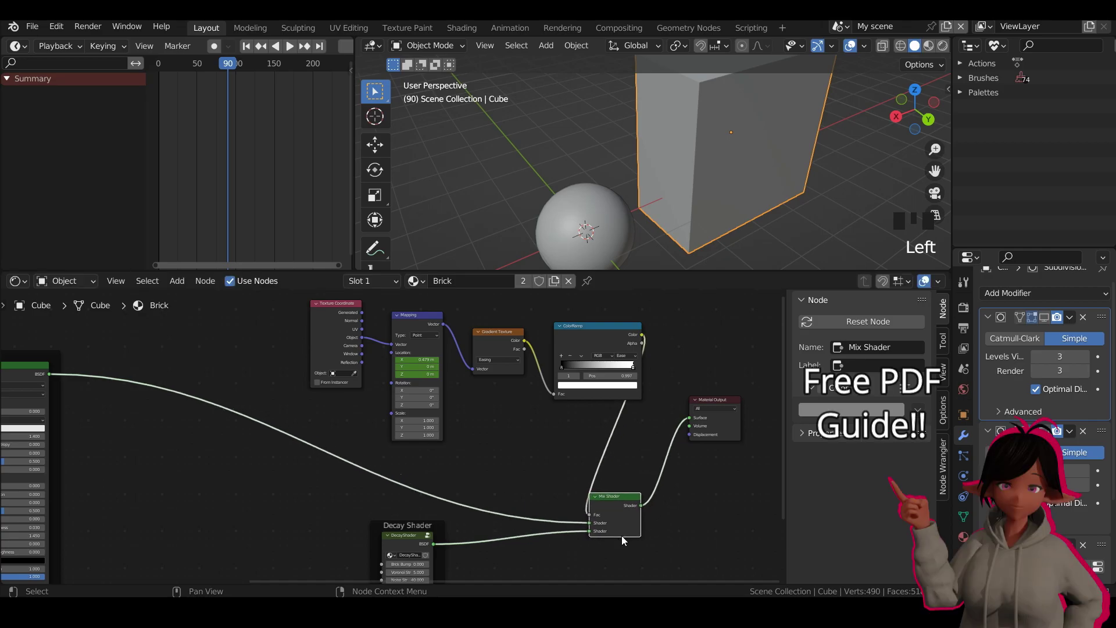
left_click(607, 336)
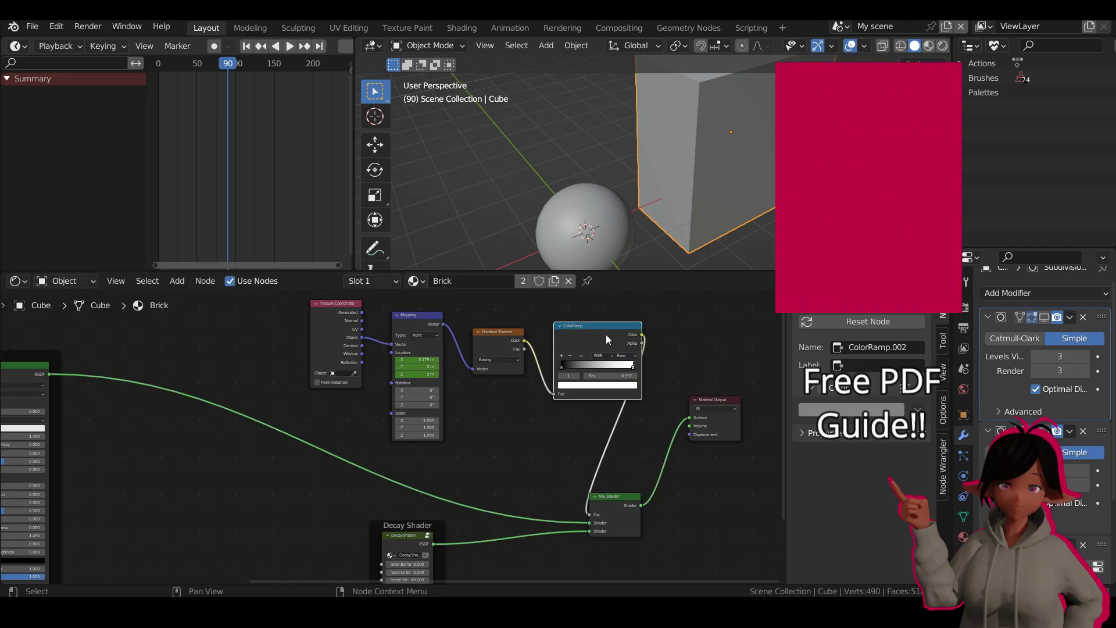
left_click(475, 340, "shift")
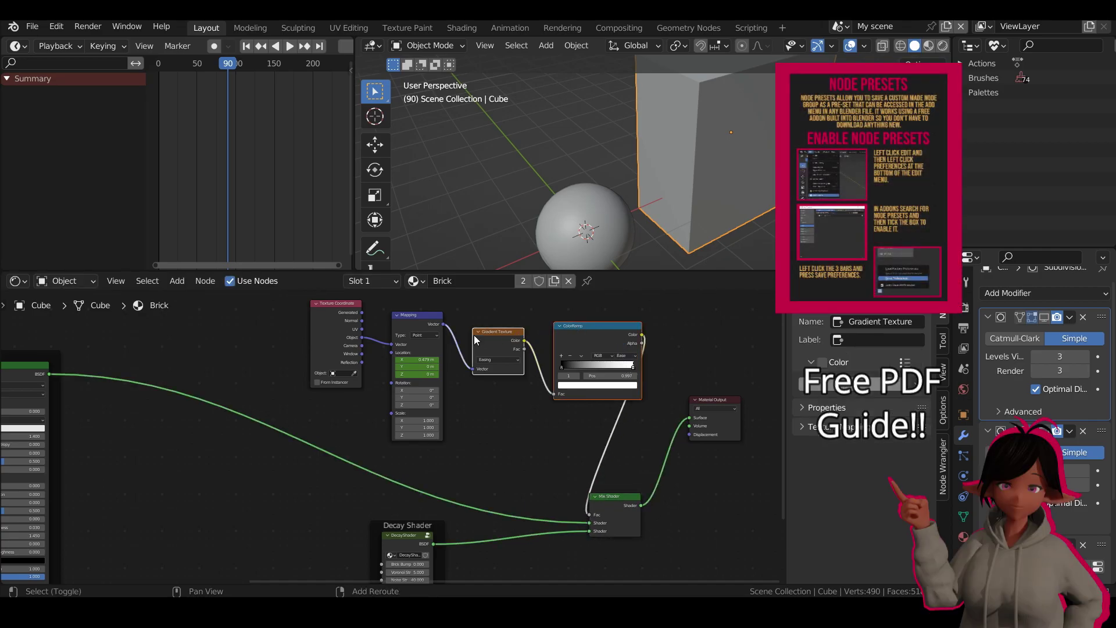
left_click(409, 322, "shift")
left_click(335, 318, "shift")
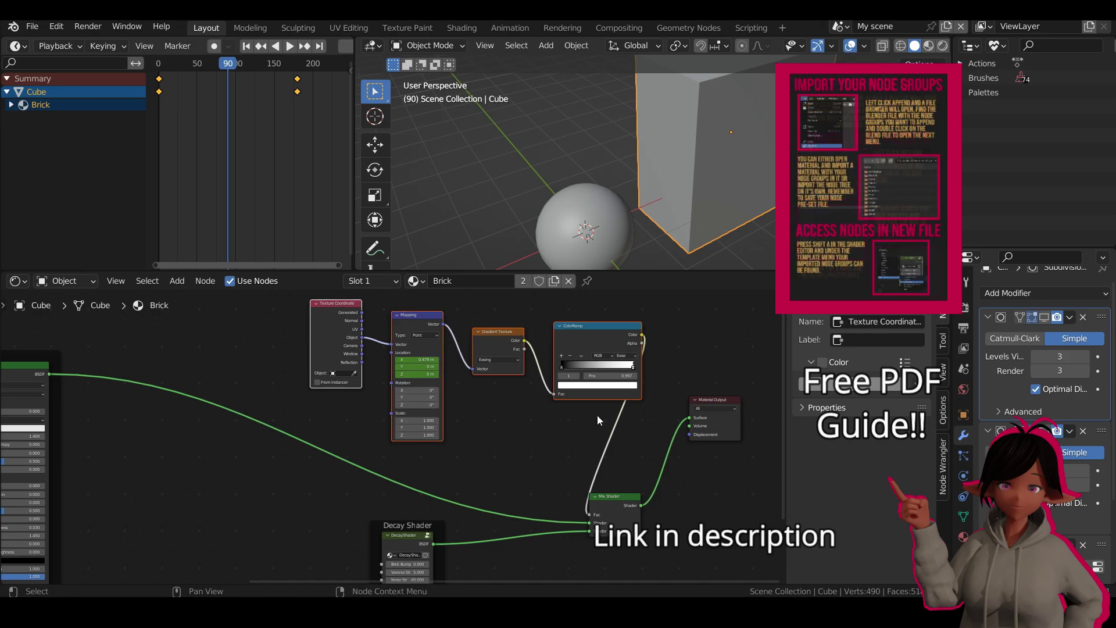
key("ctrl+g")
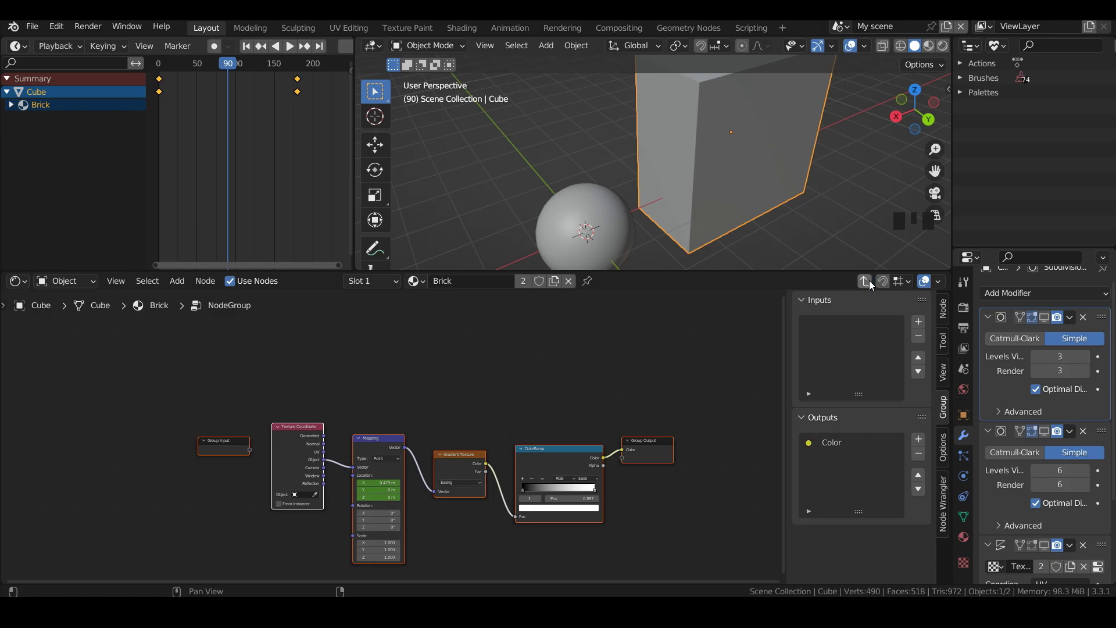
Step: Return to the main node tree and rename the new node group to "Gradient"
left_click(865, 282)
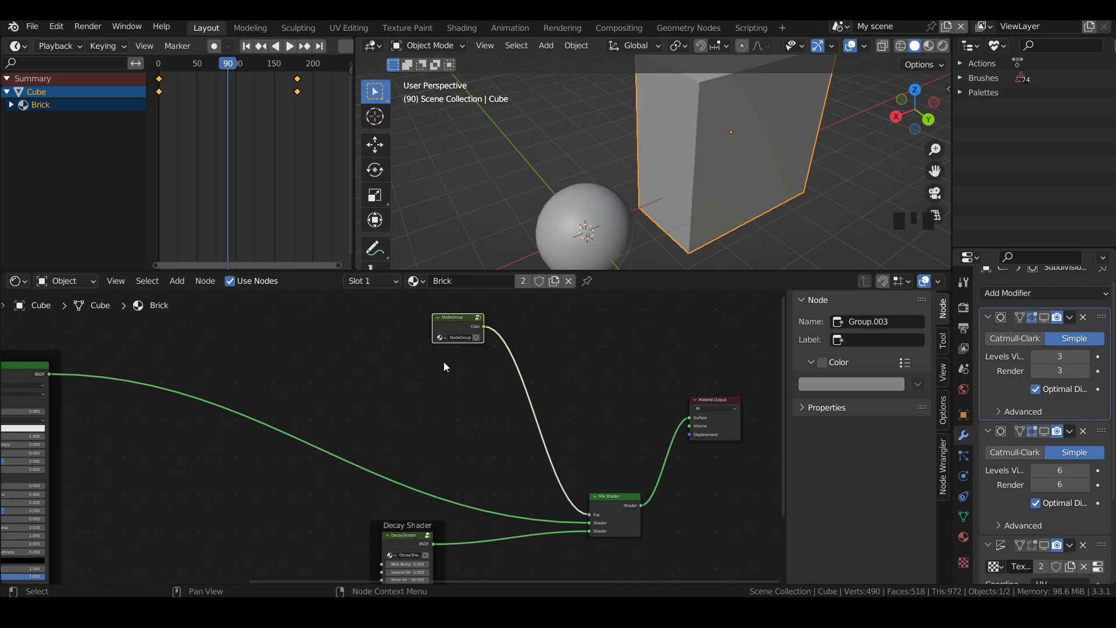
key("shift+a")
left_click(461, 338)
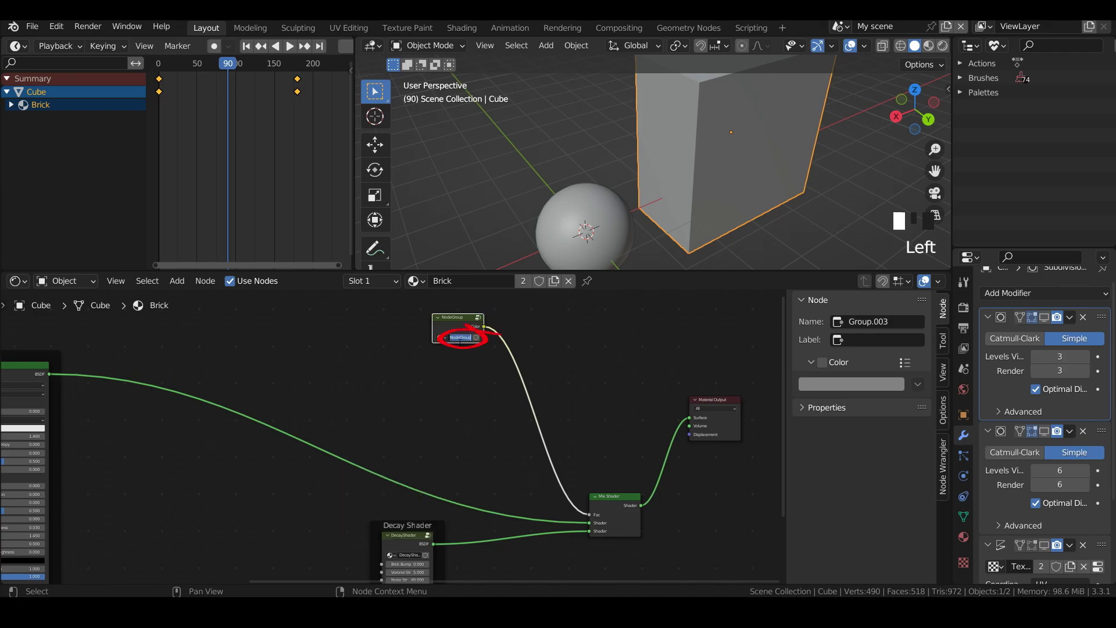
type("Grou")
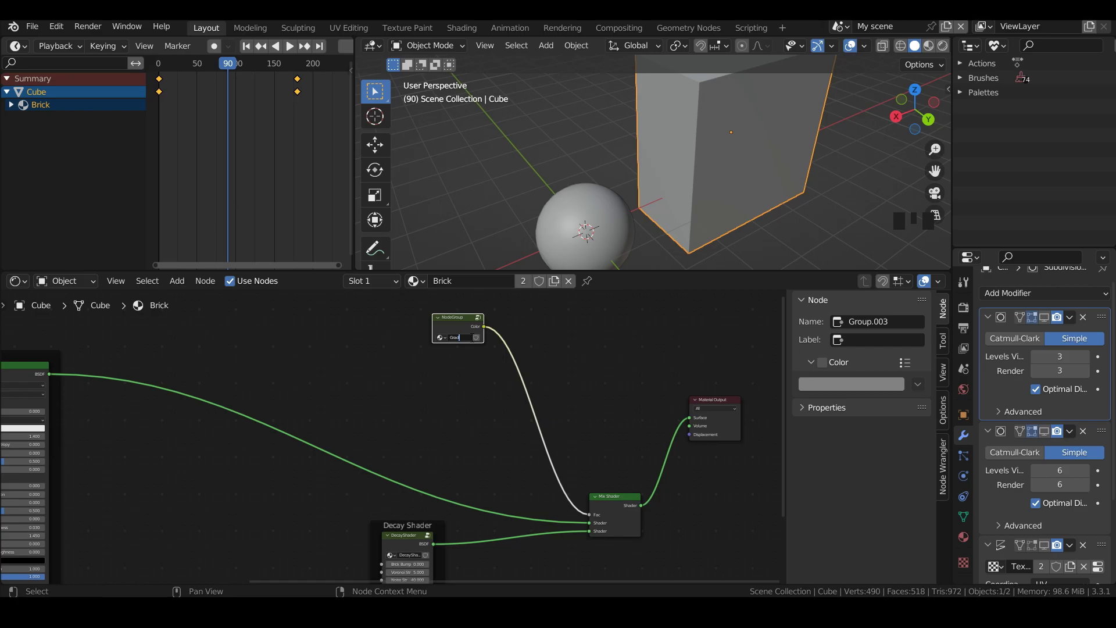
type("ient")
Step: Inside the Gradient group, connect the Mapping Location to the Group Input, return to the main tree and briefly play the animation
left_click(478, 317)
left_click_drag(249, 450, 250, 457)
key("Tab")
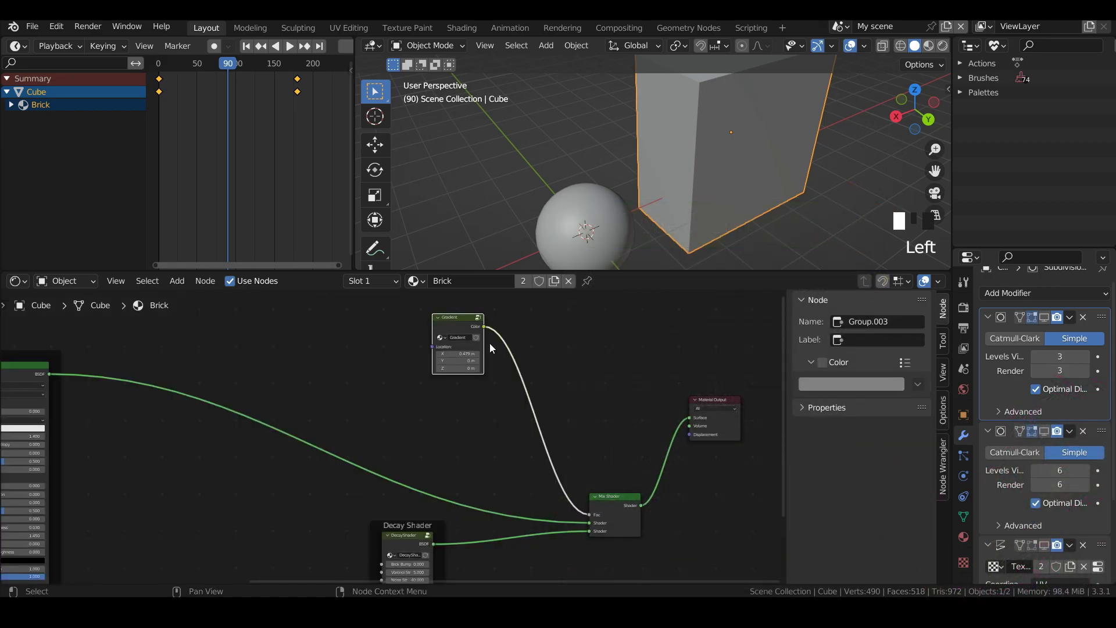
key("space")
key("space")
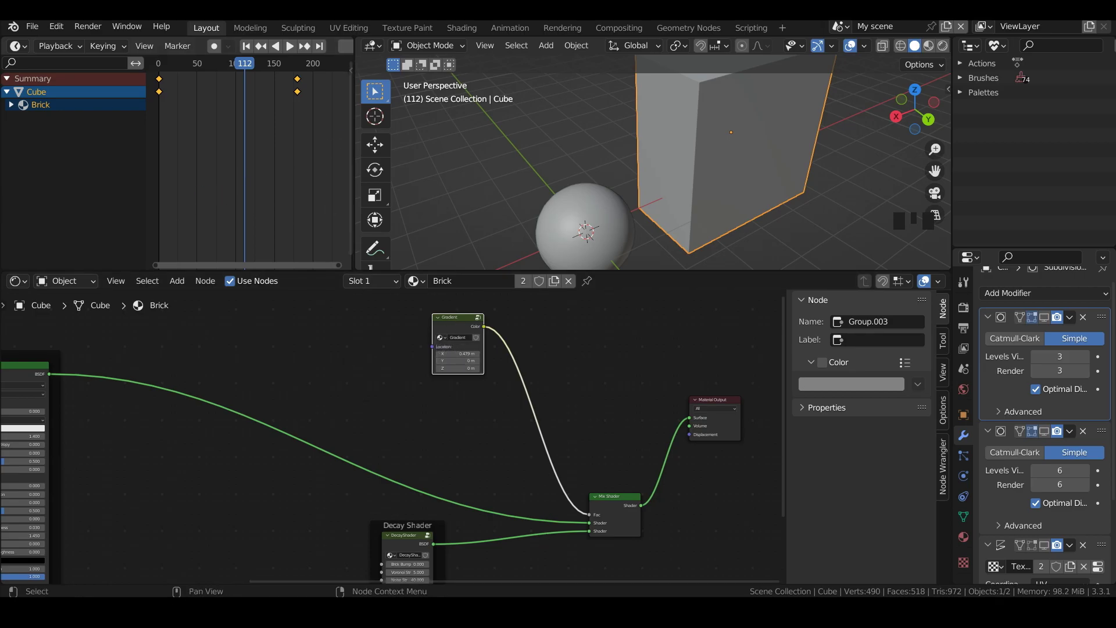
Step: Select all nodes inside the Brick Shader frame, including the Principled BSDF, and combine them into a node group
left_click_drag(533, 581, 289, 581)
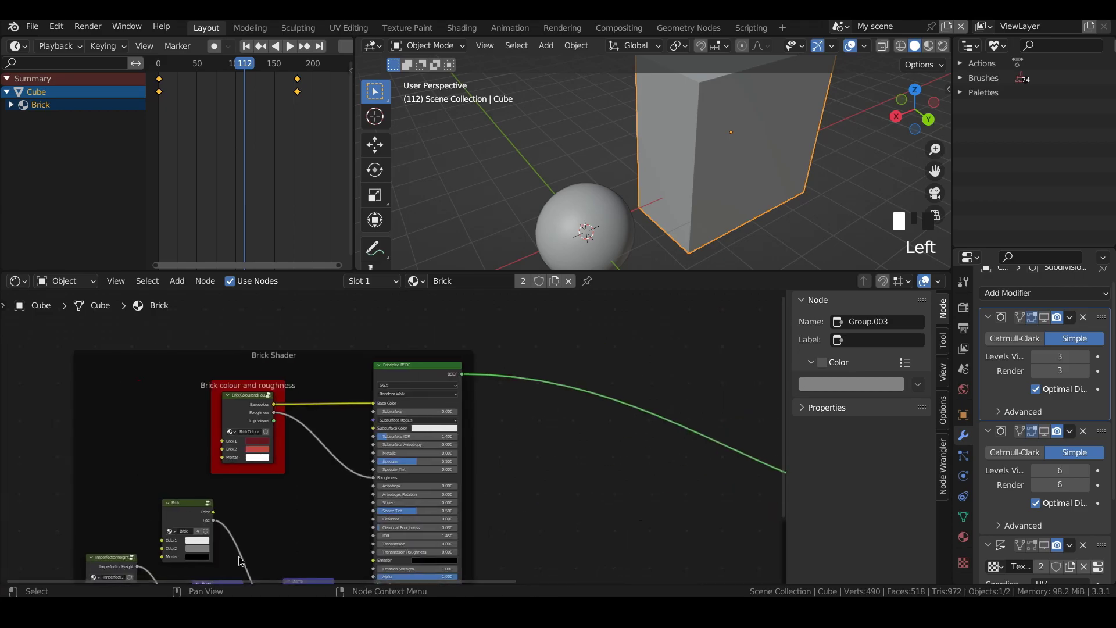
left_click_drag(783, 419, 739, 473)
left_click_drag(107, 325, 410, 552)
key("ctrl")
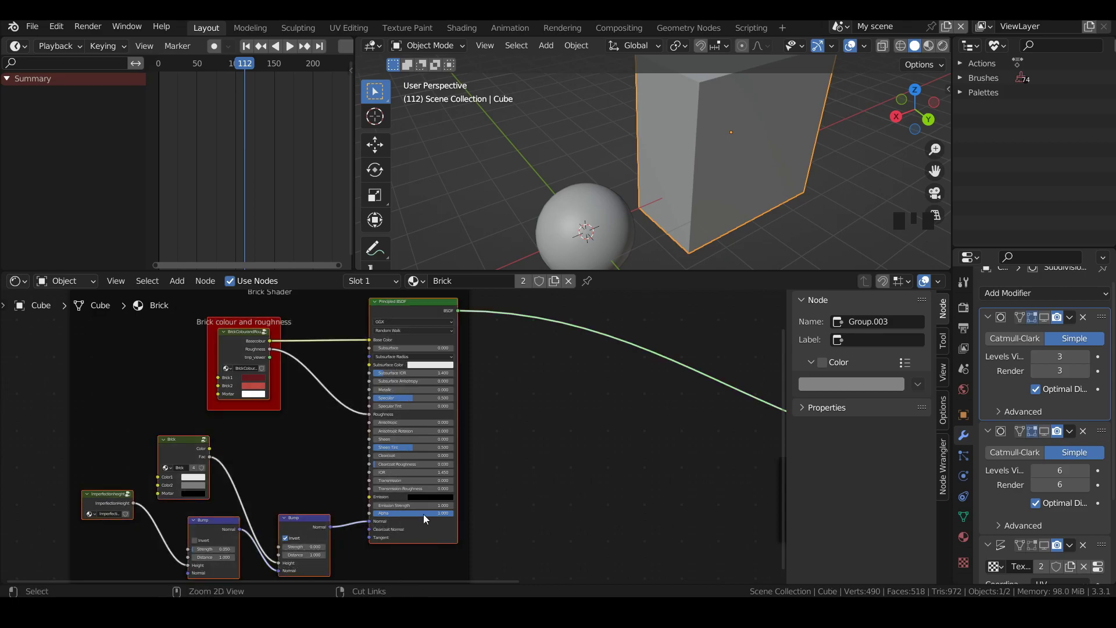
key("ctrl+g")
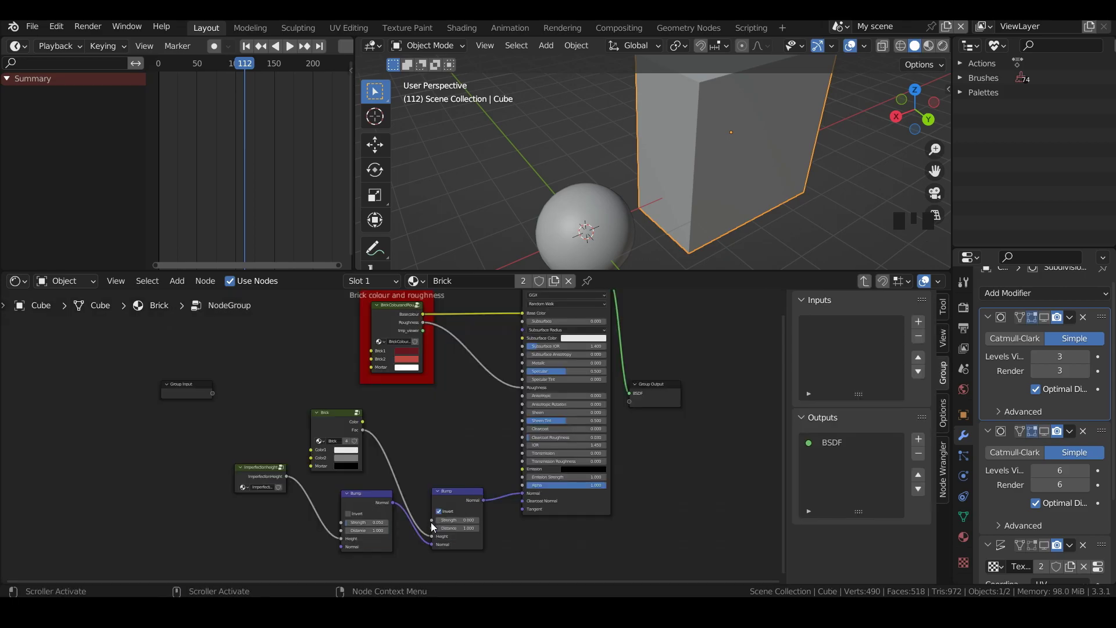
Step: Inside the new group, connect the Strength inputs of both Bump nodes to the Group Input
left_click_drag(432, 525, 213, 398)
left_click(314, 510)
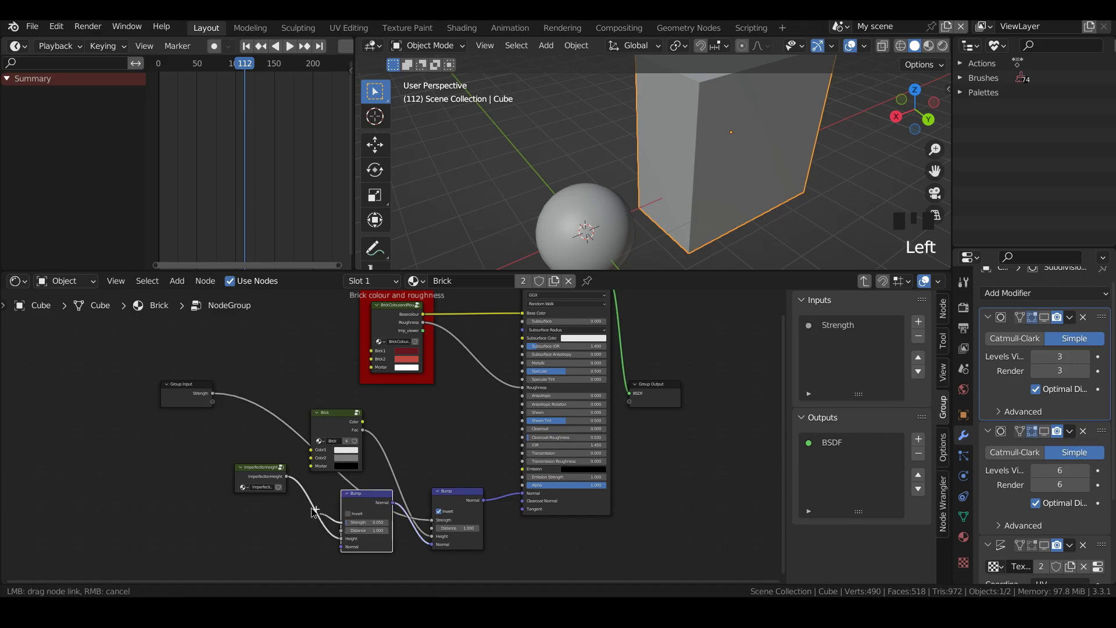
left_click_drag(315, 511, 213, 407)
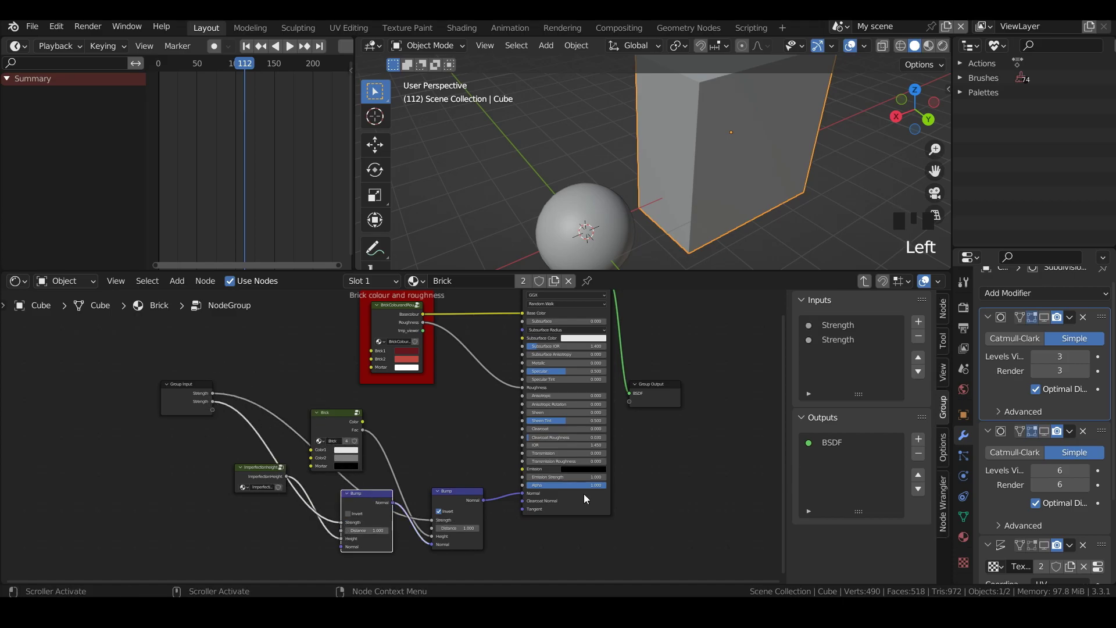
Step: Rename the first Strength group input to "Brick Bump Strength" and the second to "Imperfection Bump Strength"
double_click(835, 325)
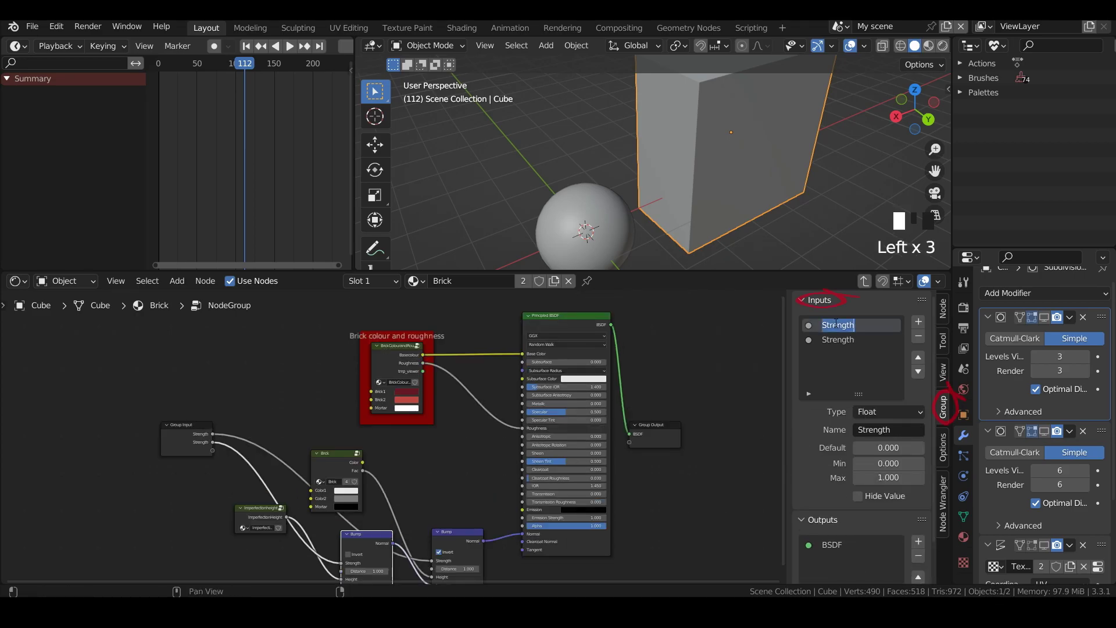
key("Home")
type("Brick Bump")
double_click(843, 340)
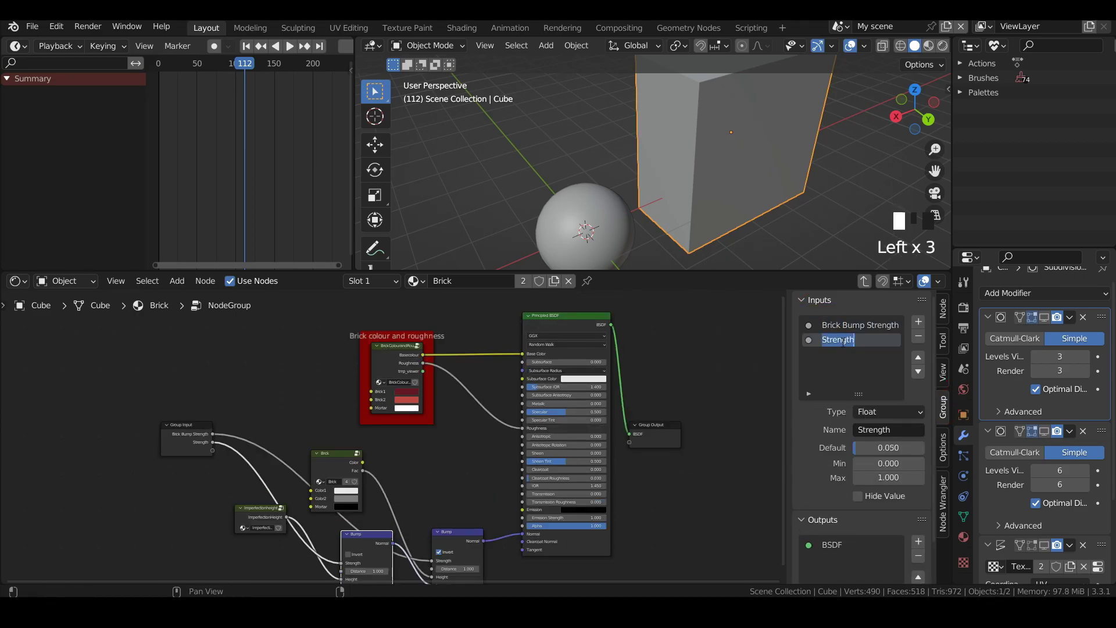
key("Home")
type("Imperfection ")
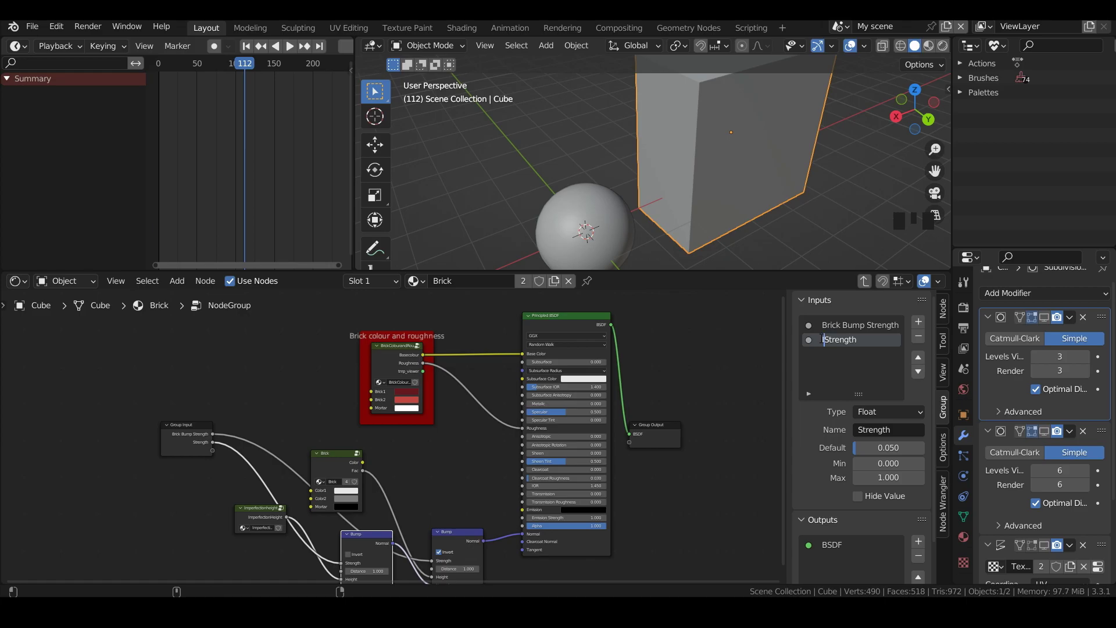
type("Bump")
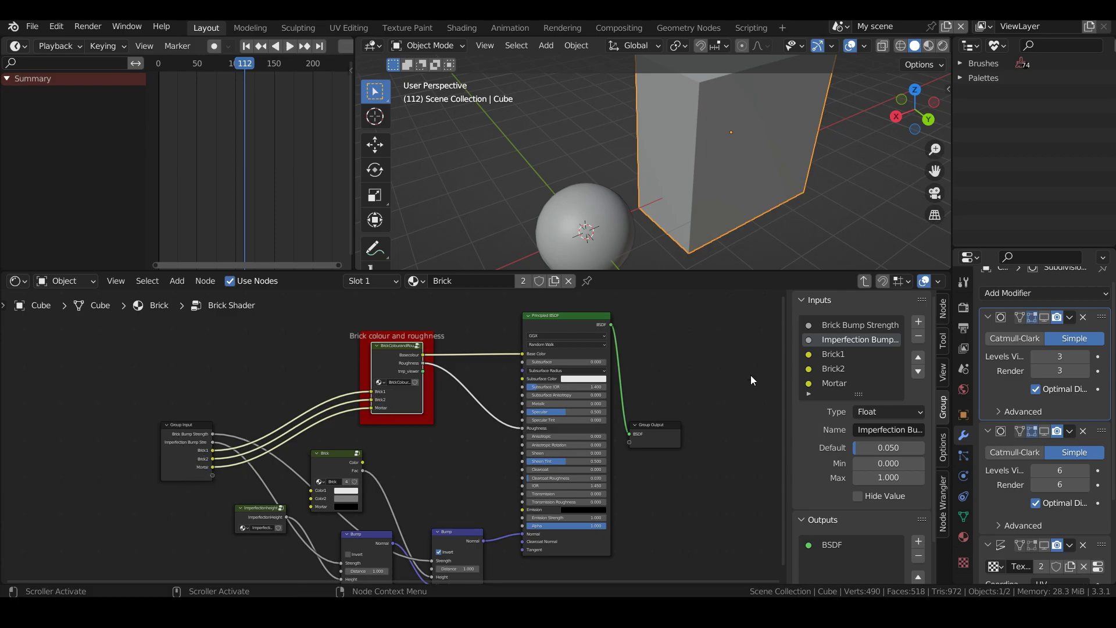
Step: Return to the main node tree and move the Brick Shader group node up and closer to the Mix Shader
left_click(864, 281)
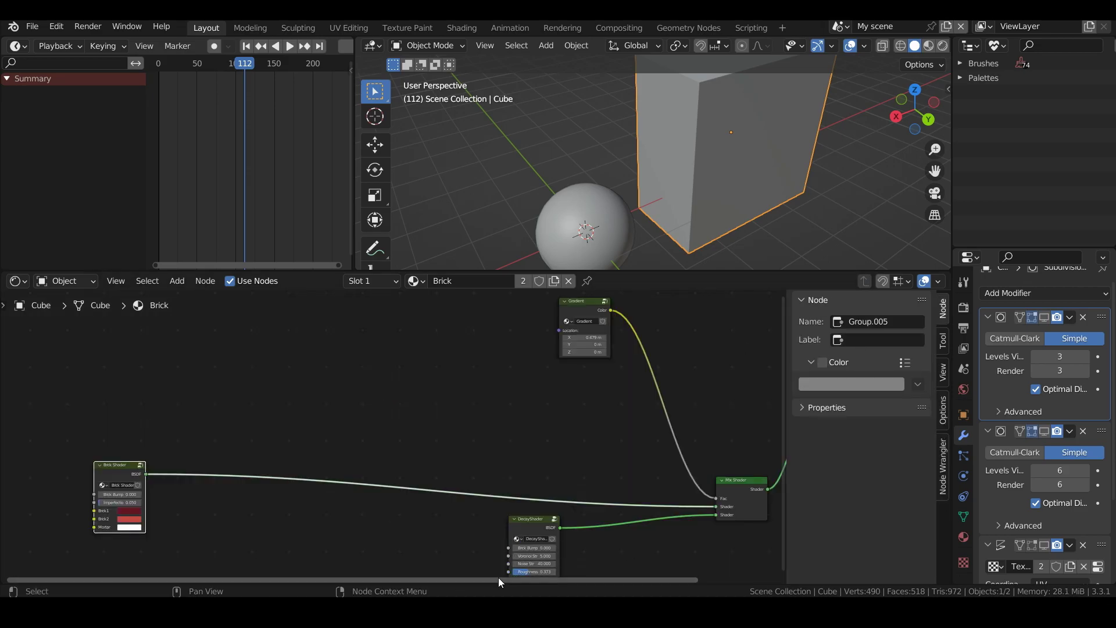
left_click_drag(503, 579, 529, 567)
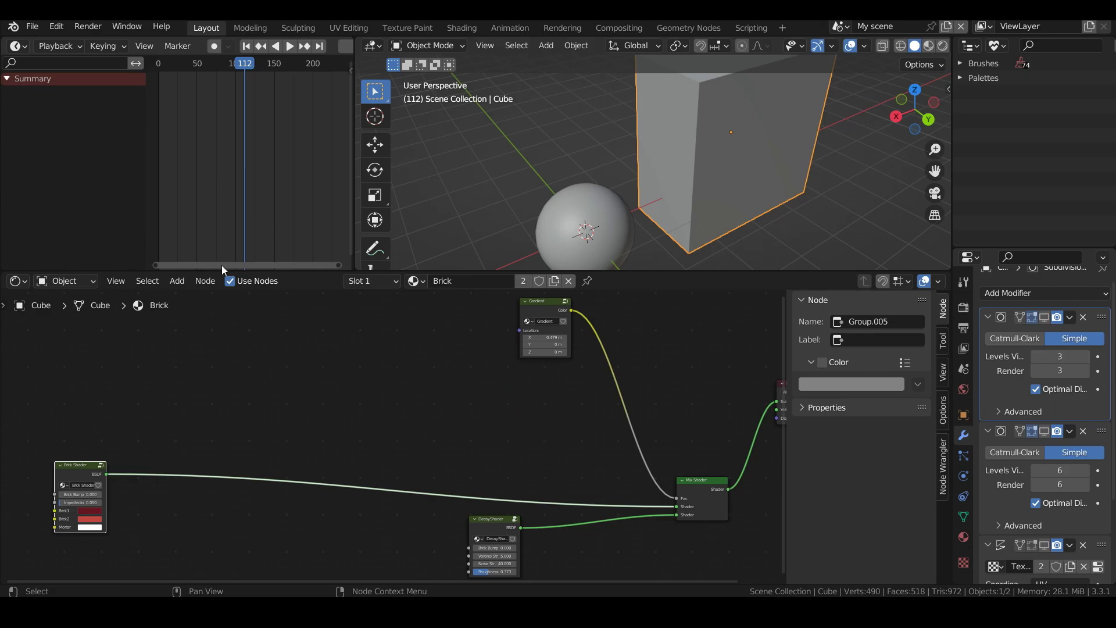
left_click(36, 30)
left_click_drag(91, 480, 147, 403)
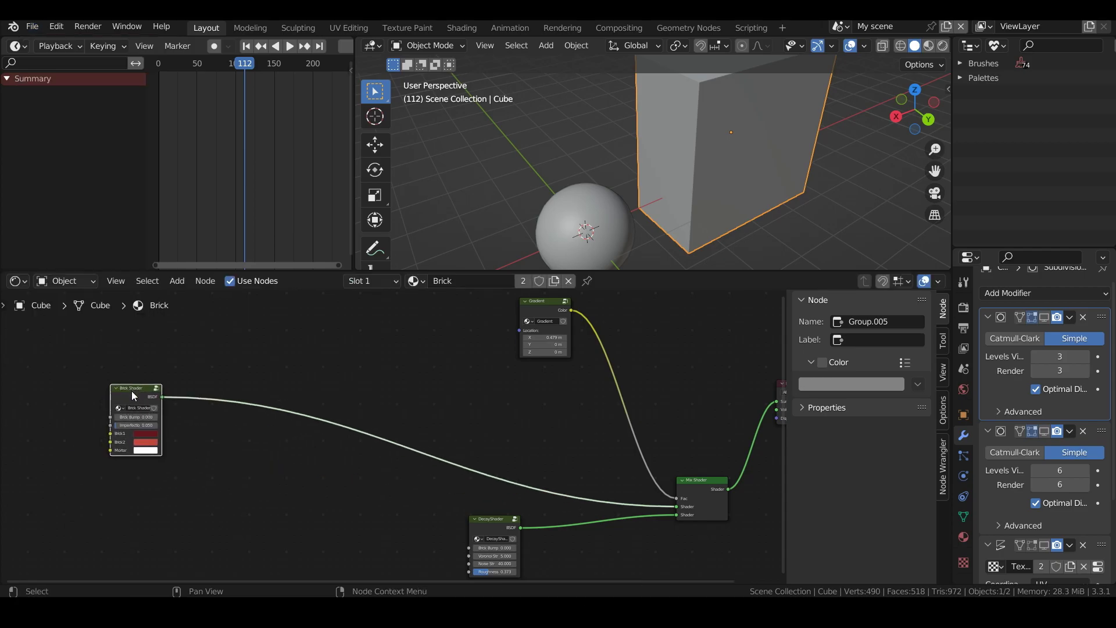
left_click_drag(151, 403, 171, 402)
Step: Save the current brick file and start a new file
left_click(32, 26)
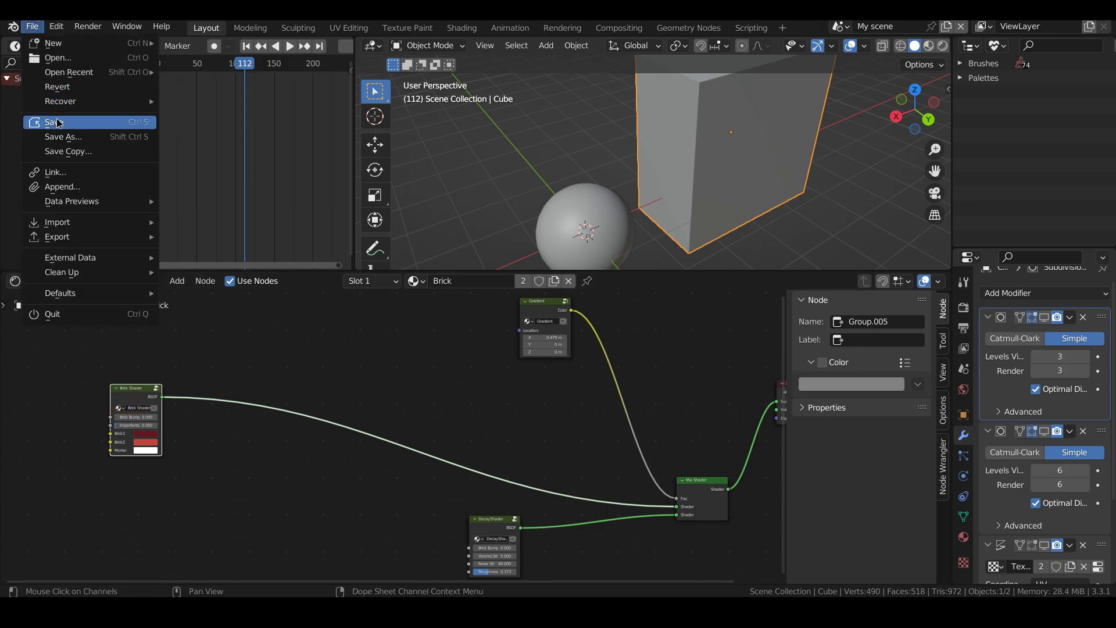
left_click(58, 117)
left_click(33, 27)
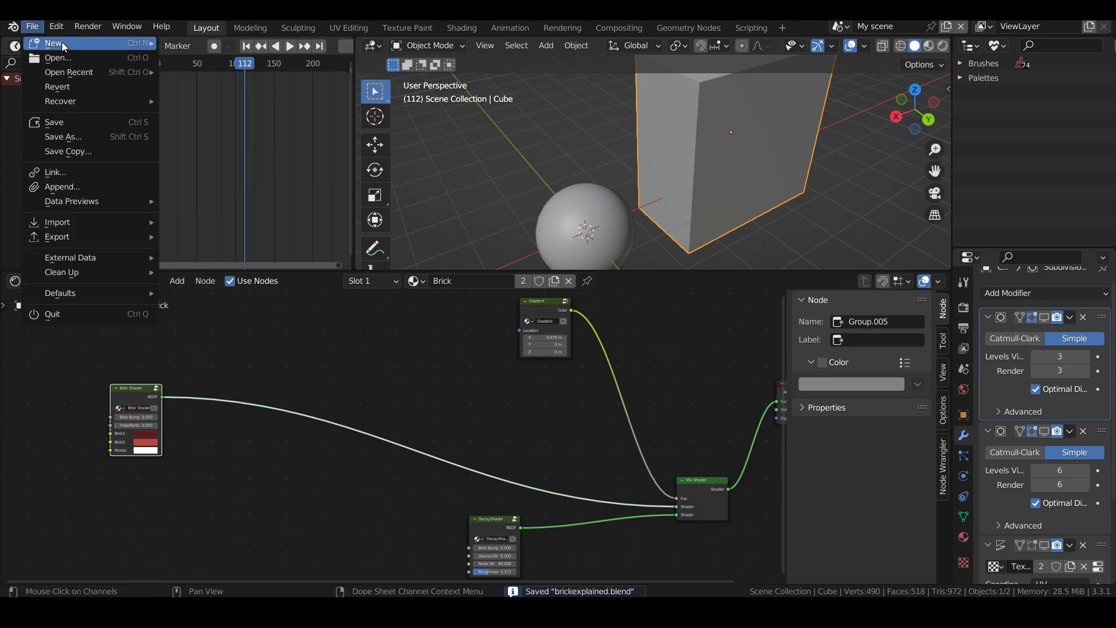
mouse_move(58, 44)
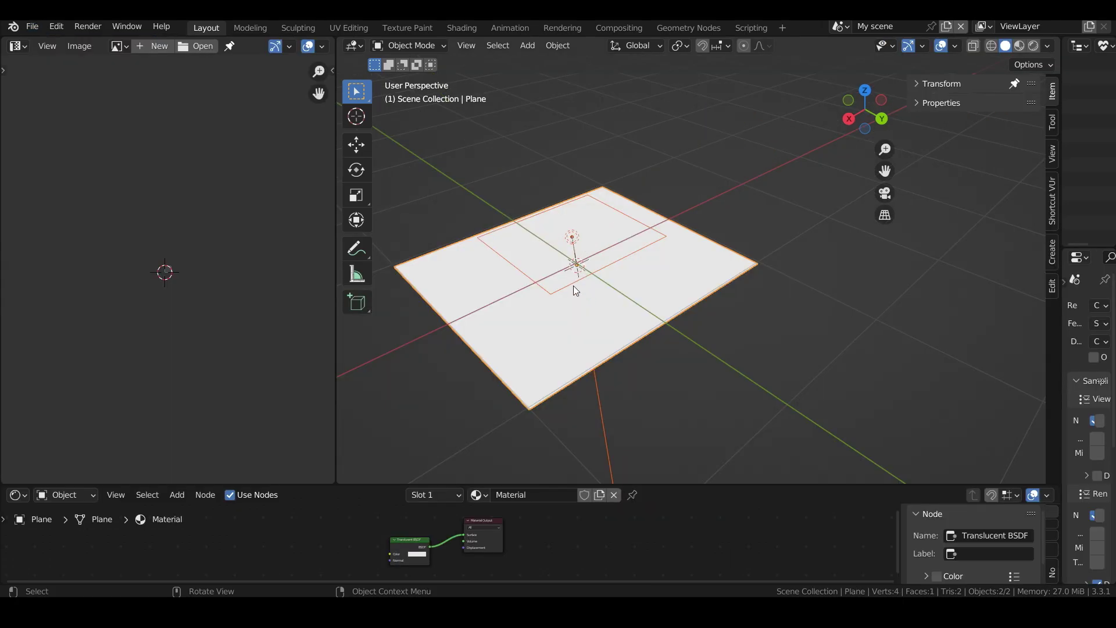
Step: Replace the default objects in the scene with a new cube mesh, and enlarge the Shader Editor area
key("x")
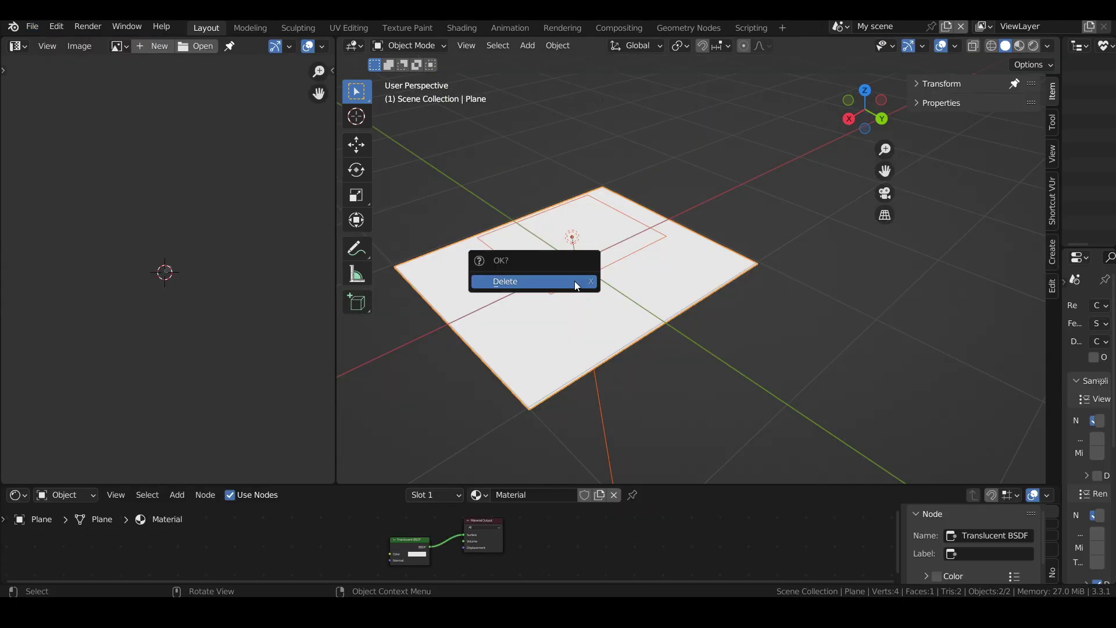
left_click(575, 282)
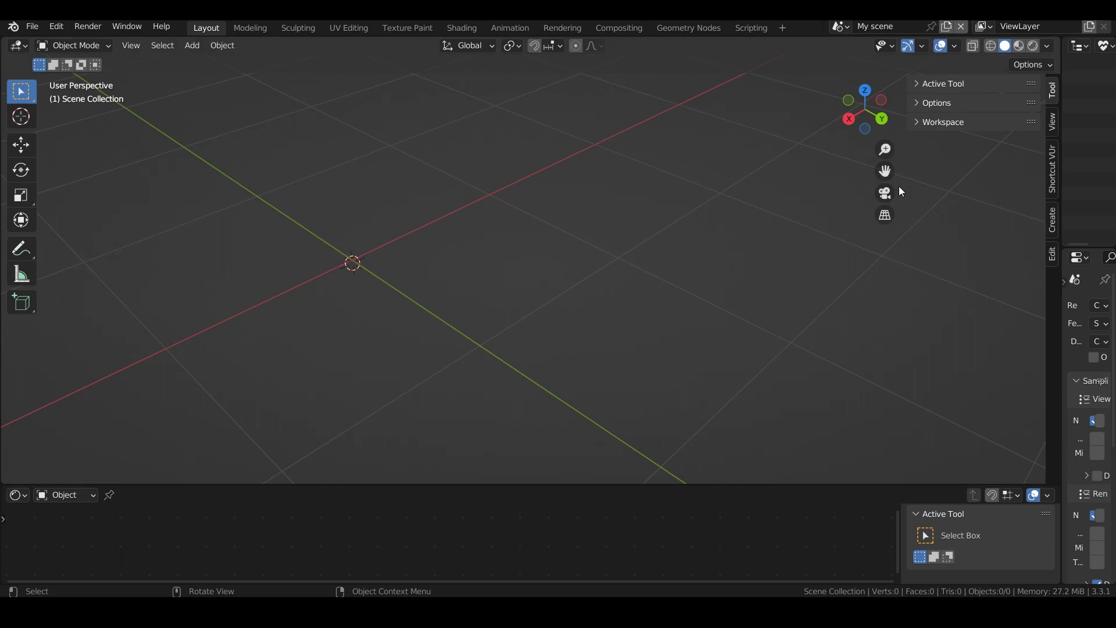
left_click_drag(724, 483, 725, 342)
key("shift+a")
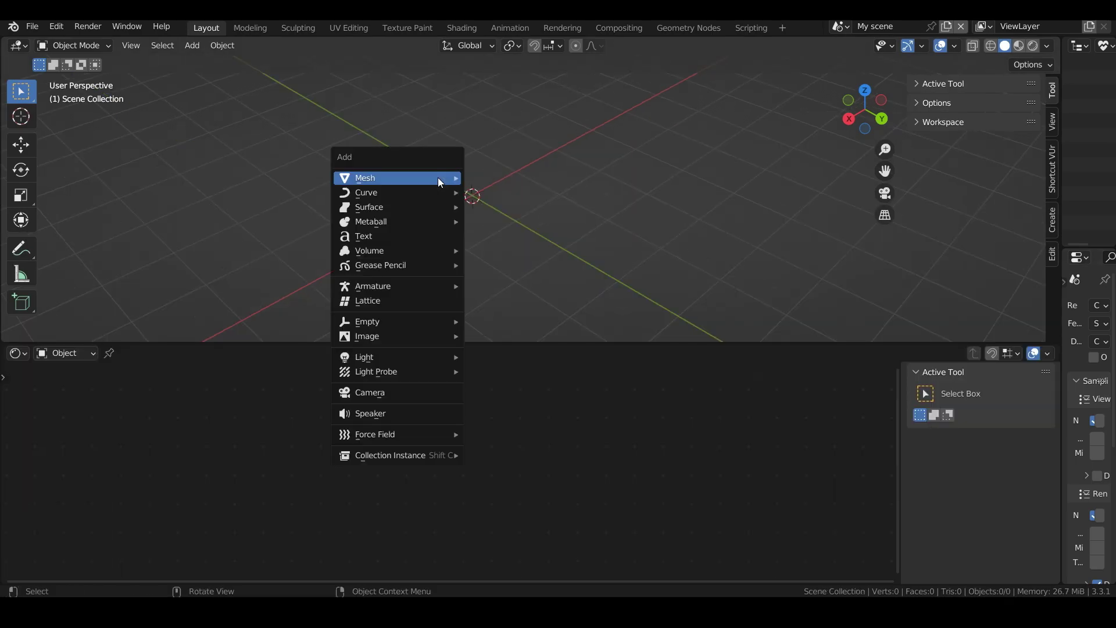
mouse_move(438, 177)
left_click(491, 204)
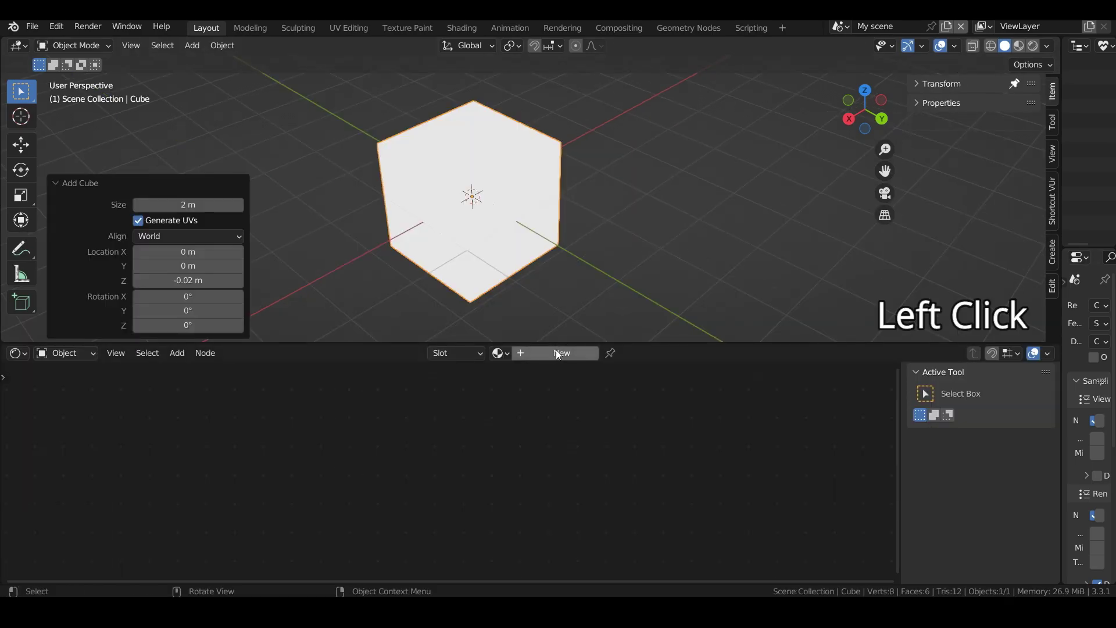
Step: Create a new material for the cube and delete its default Principled BSDF and Material Output nodes
left_click(550, 354)
key("x")
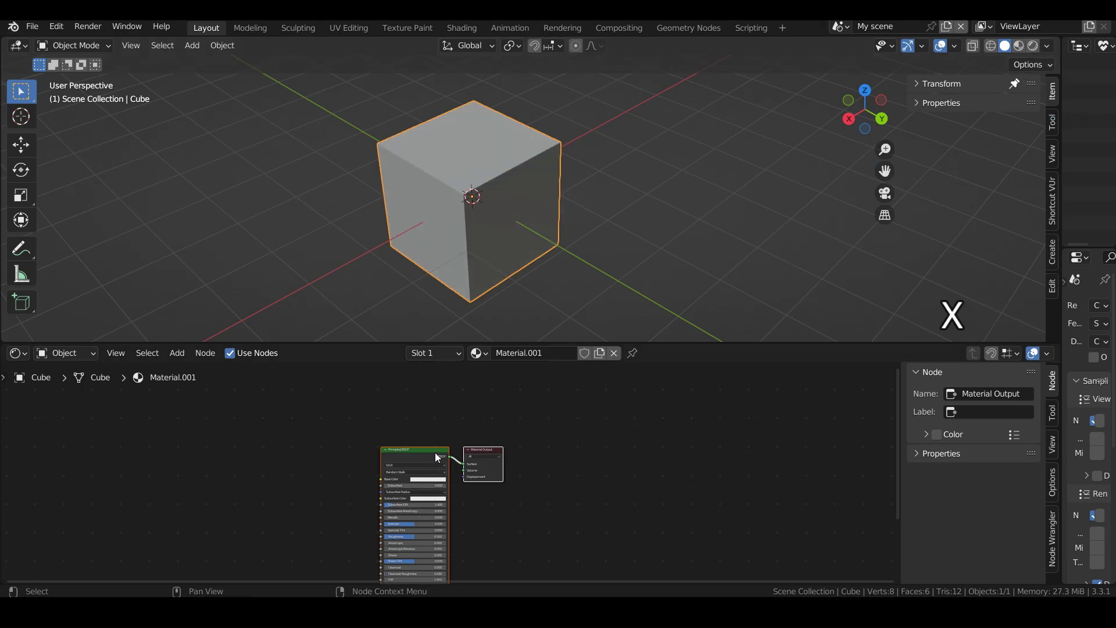
Step: Search the add-on preferences for "node" to check that Node Presets is enabled, and save the preferences
left_click(32, 27)
left_click(56, 26)
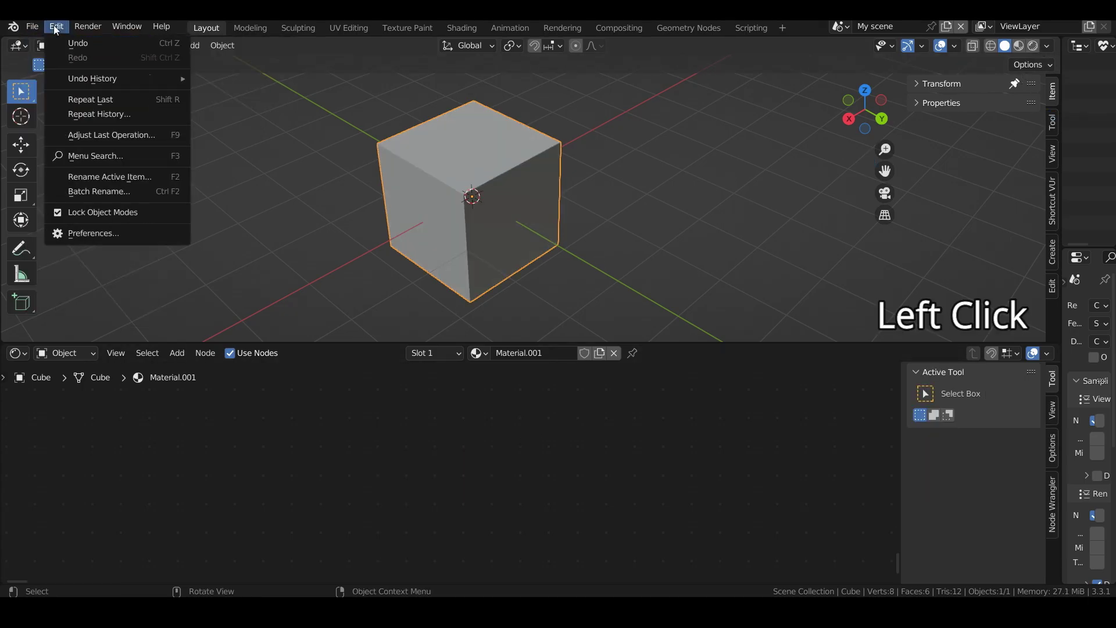
left_click(84, 234)
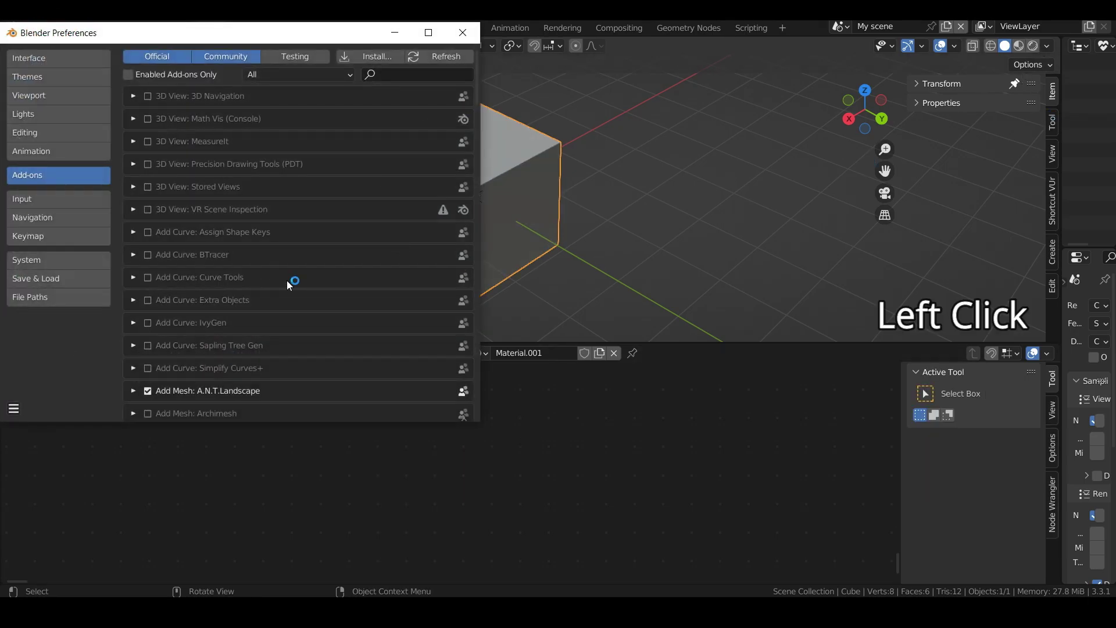
left_click(384, 74)
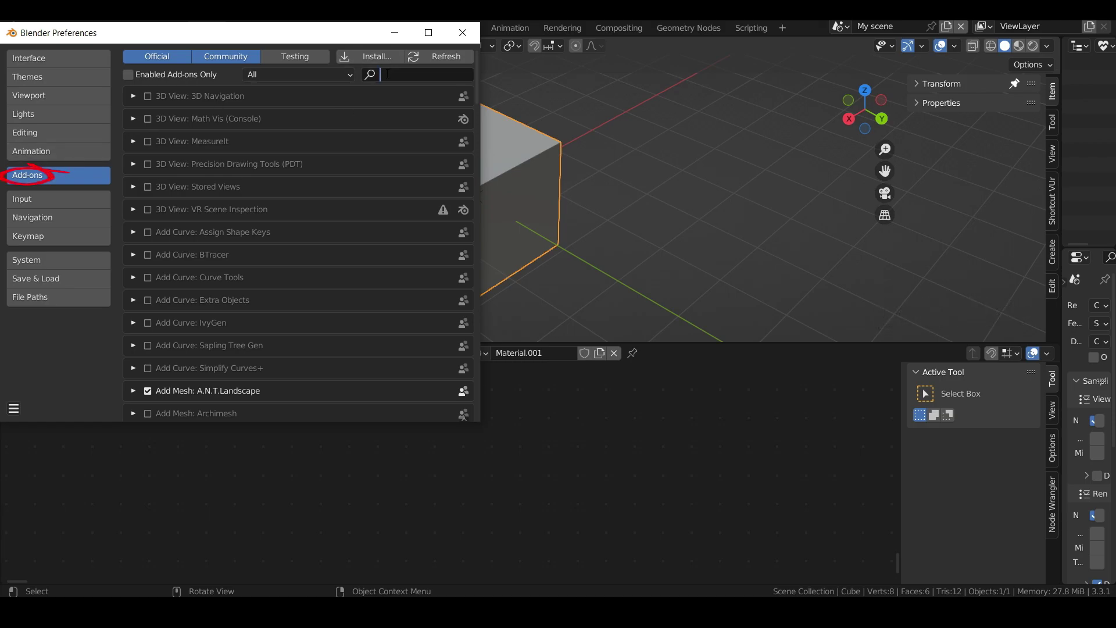
type("node")
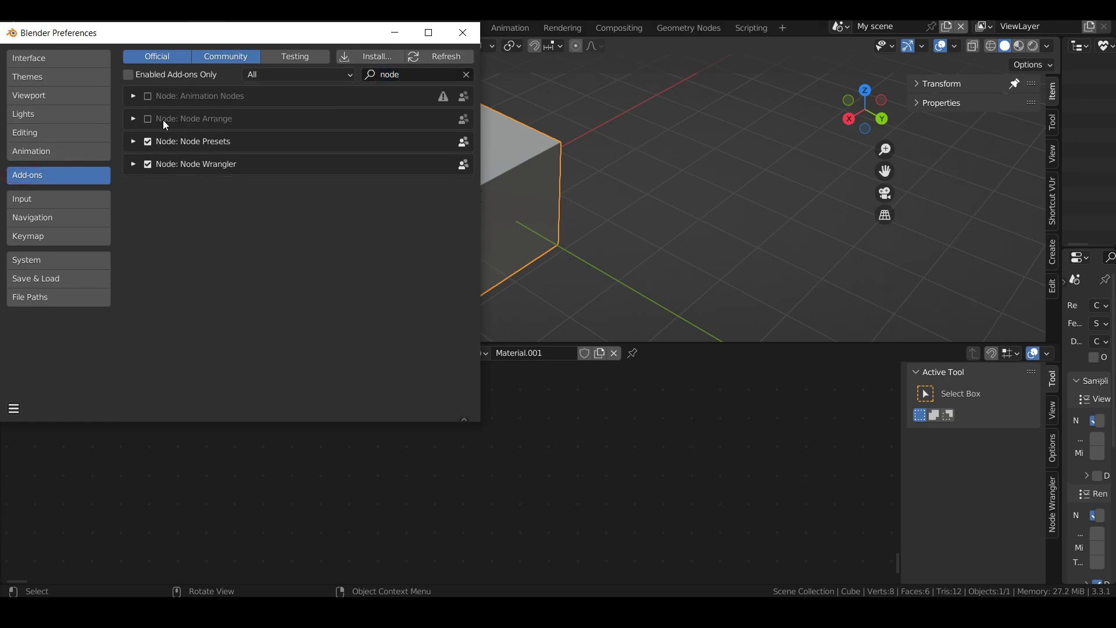
left_click(17, 409)
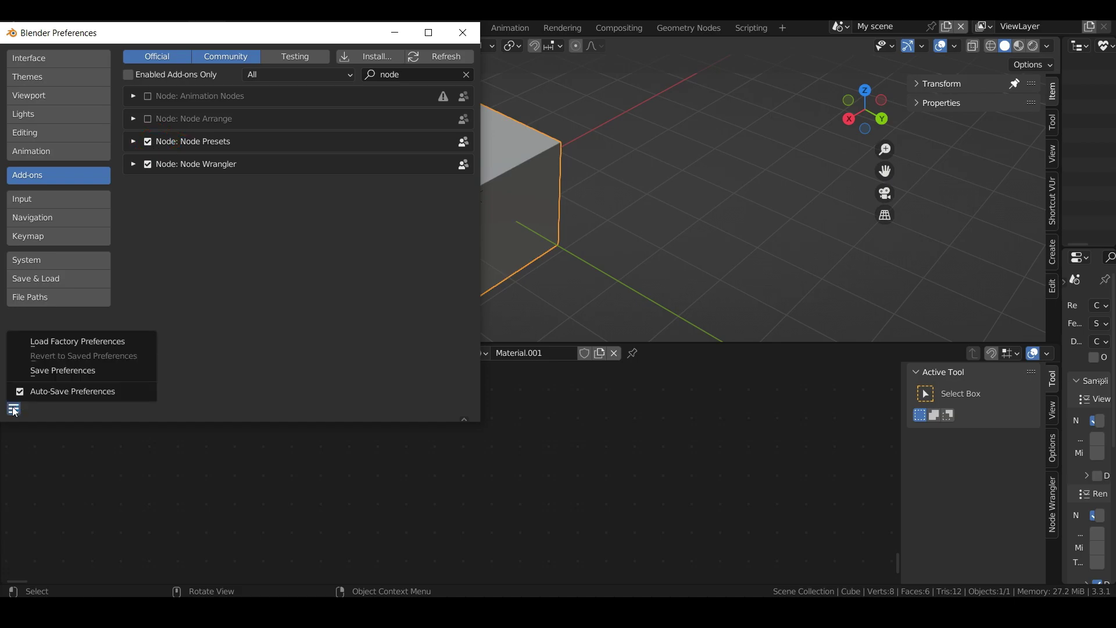
left_click(48, 371)
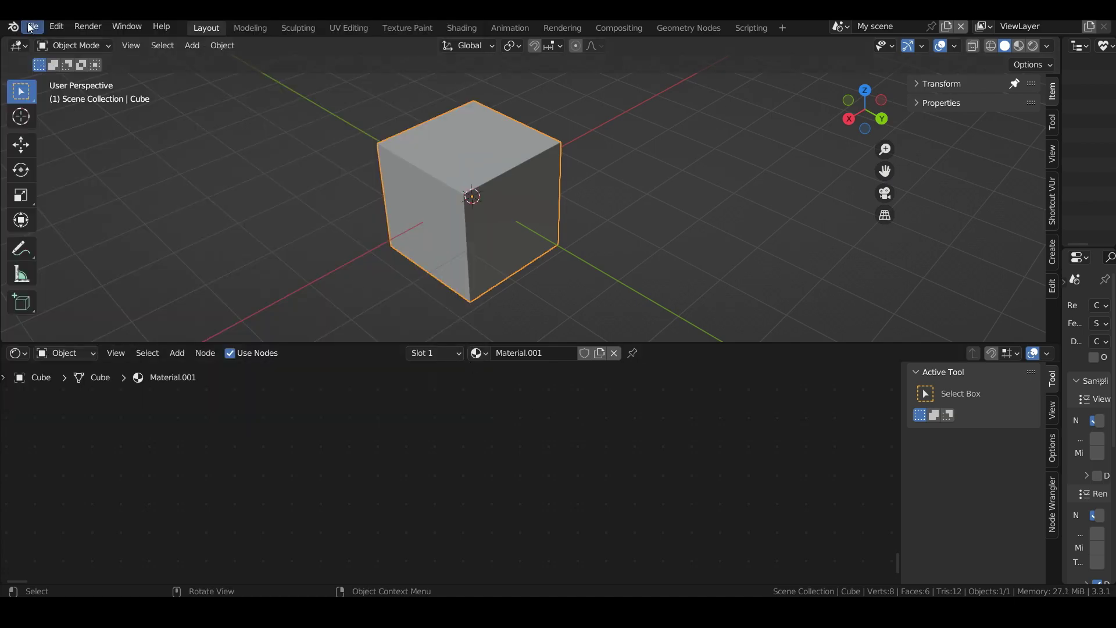
Step: Append the Brick material from brickexplained.blend in the 3D Projects folder
left_click(32, 26)
left_click(57, 188)
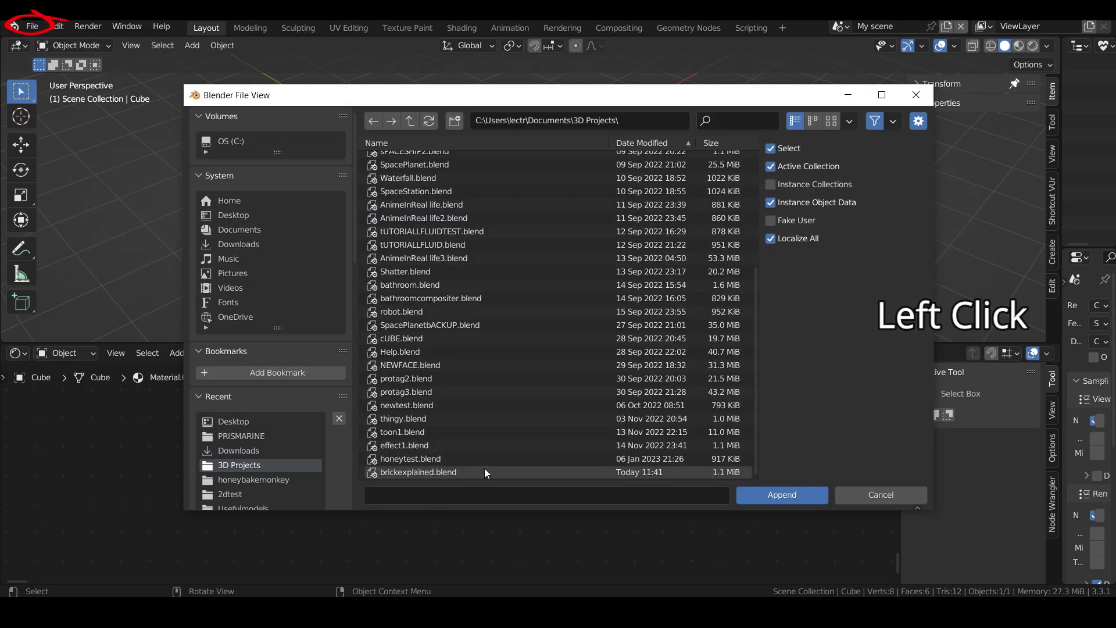
double_click(455, 472)
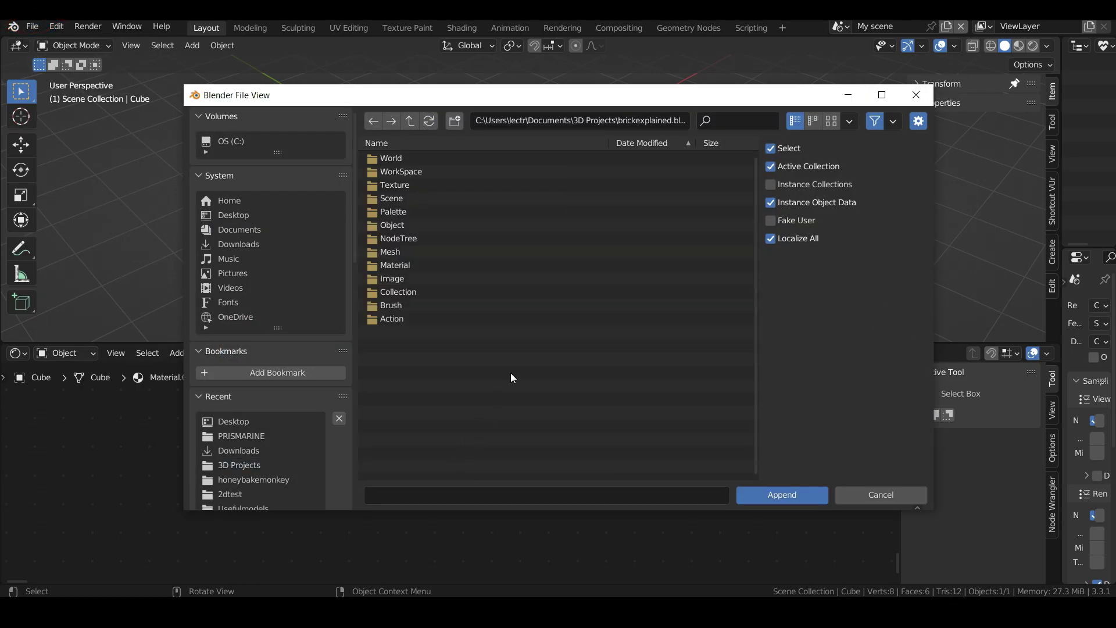
double_click(414, 265)
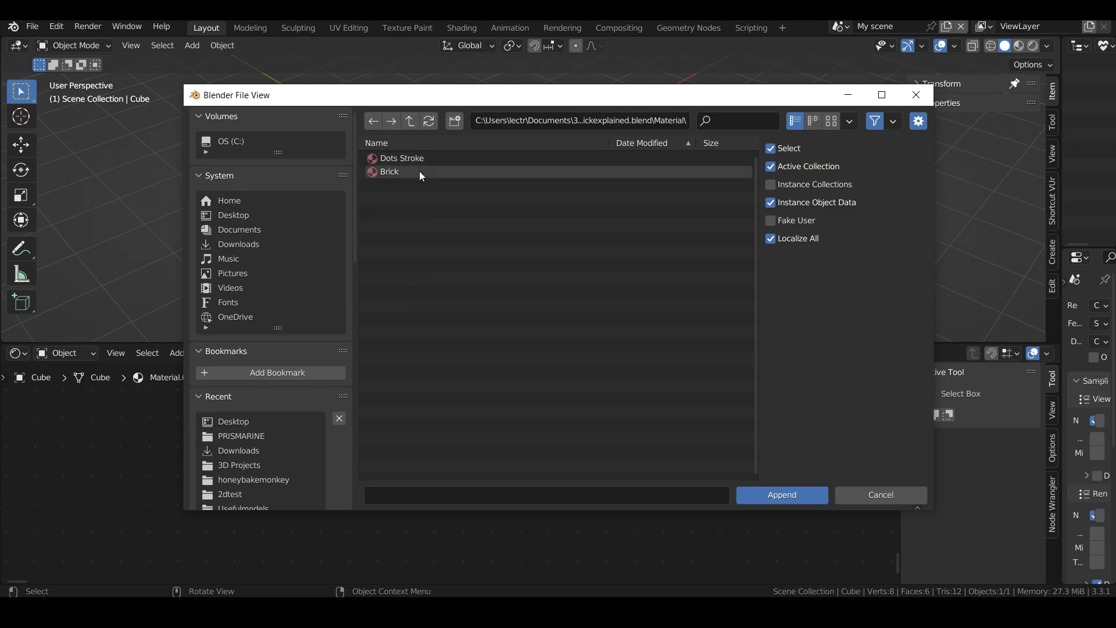
double_click(412, 174)
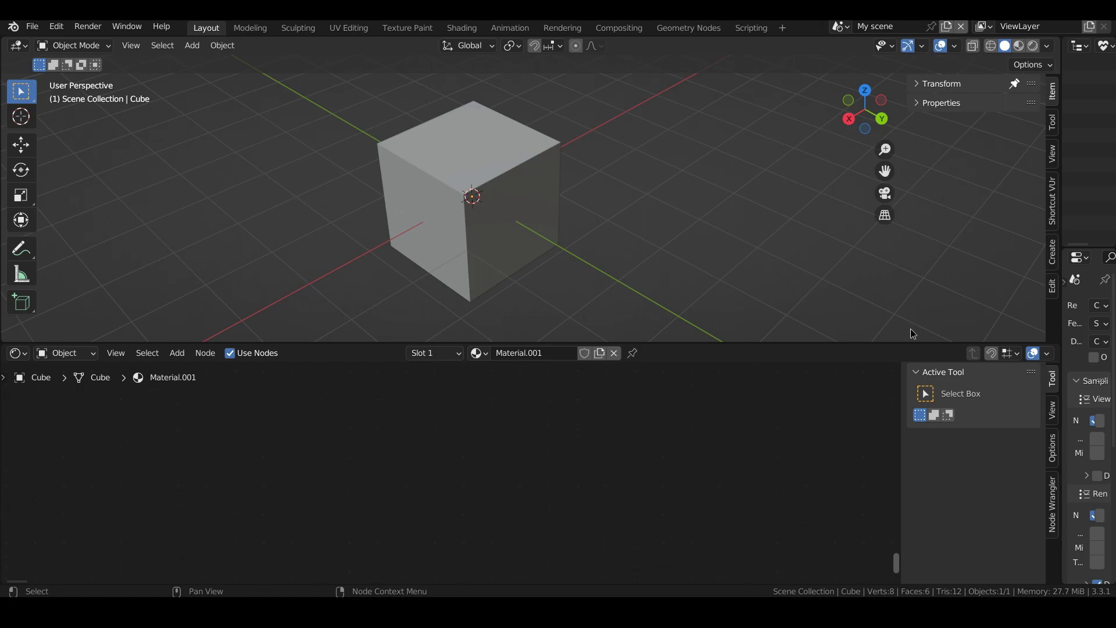
Step: Unlink Material.001 from the cube and assign the appended Brick material instead
left_click(478, 353)
left_click(614, 353)
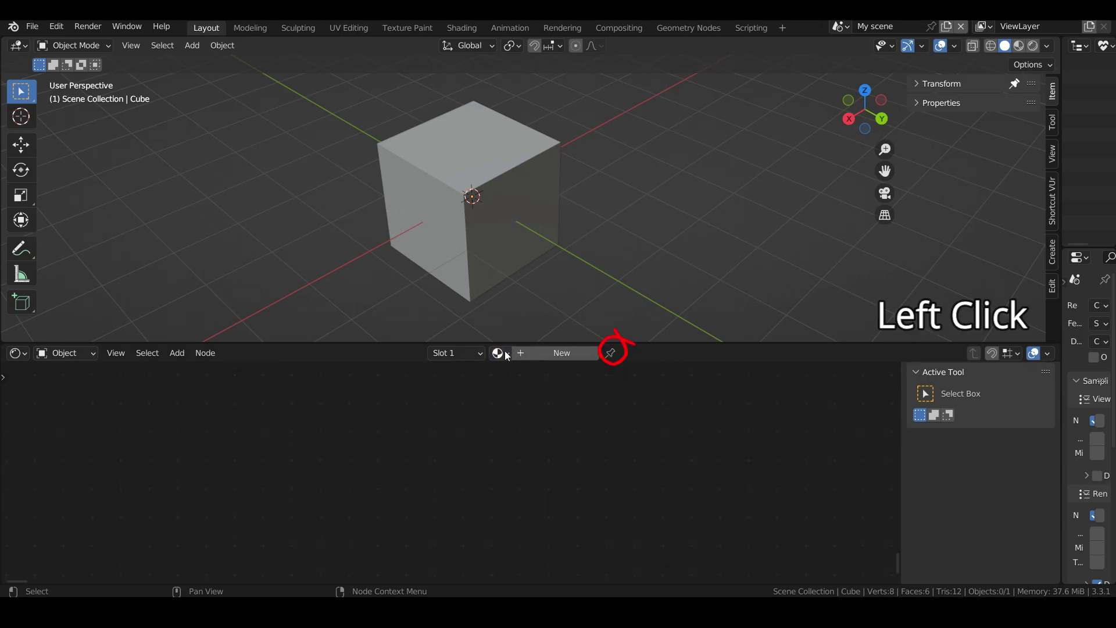
left_click(499, 353)
left_click(545, 377)
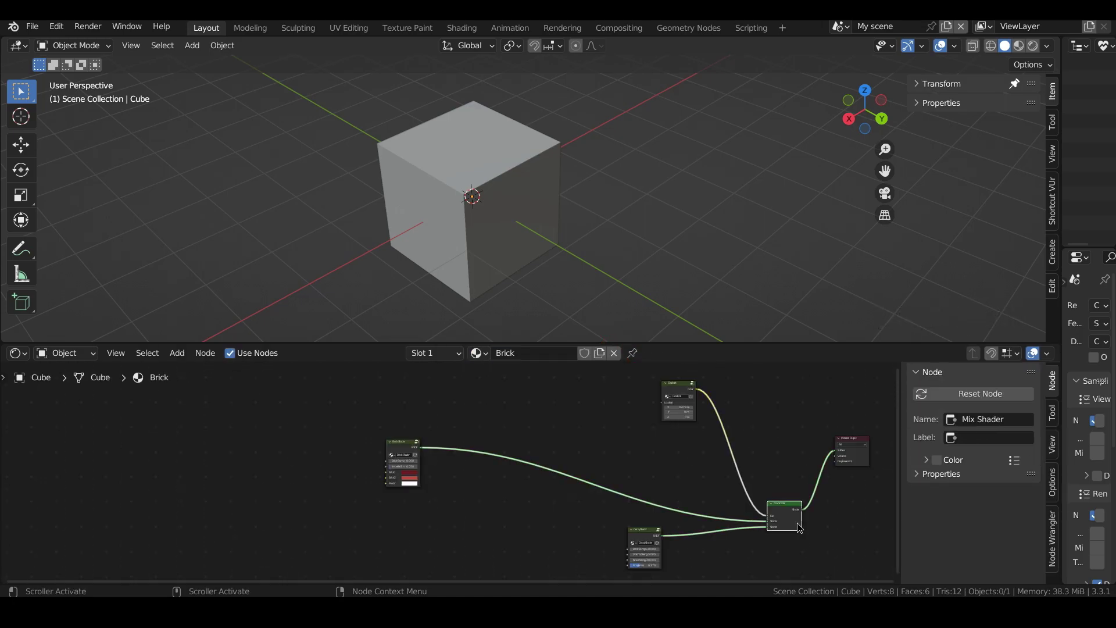
Step: Delete the Mix Shader and Material Output nodes, and move the Gradient and DecayShader groups beside the Brick Shader group
left_click(860, 460, "shift")
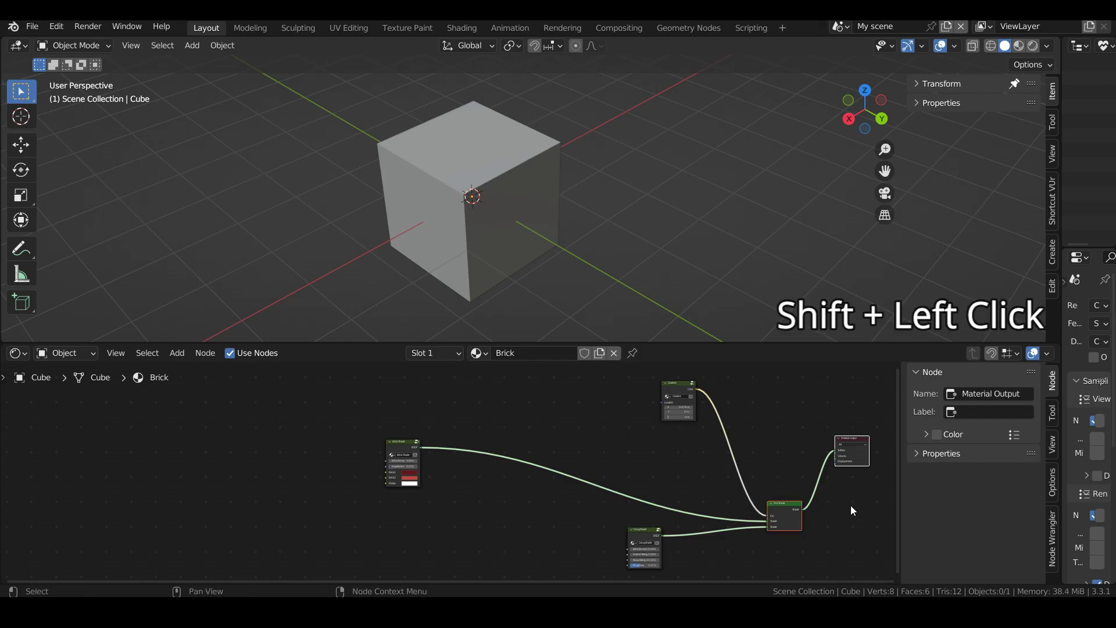
key("x")
left_click_drag(678, 389, 575, 459)
left_click_drag(641, 537, 488, 477)
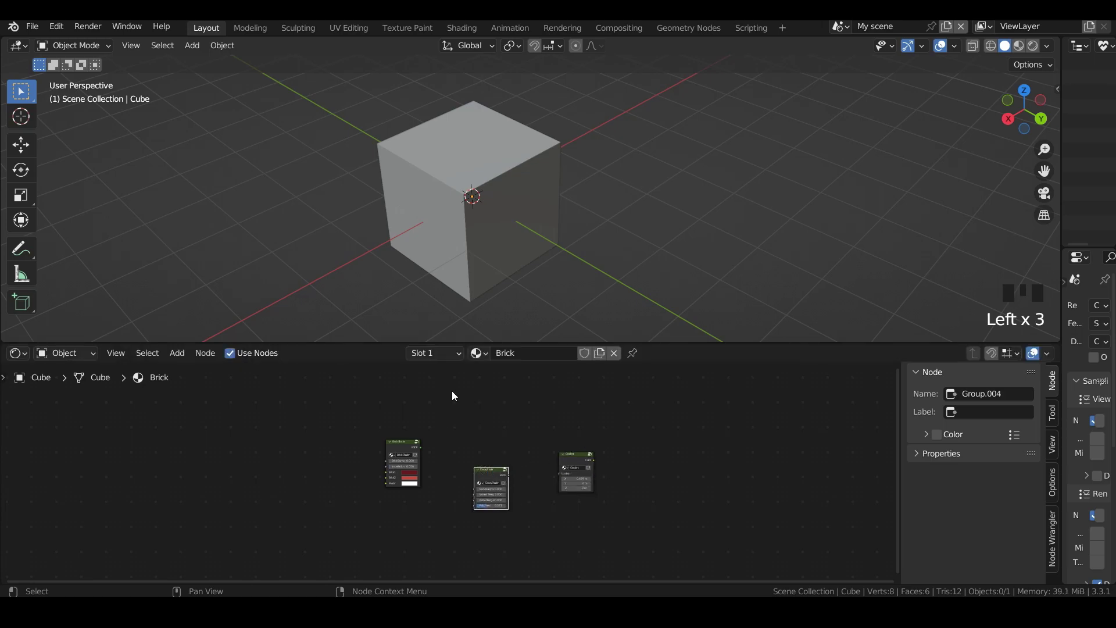
left_click(414, 366)
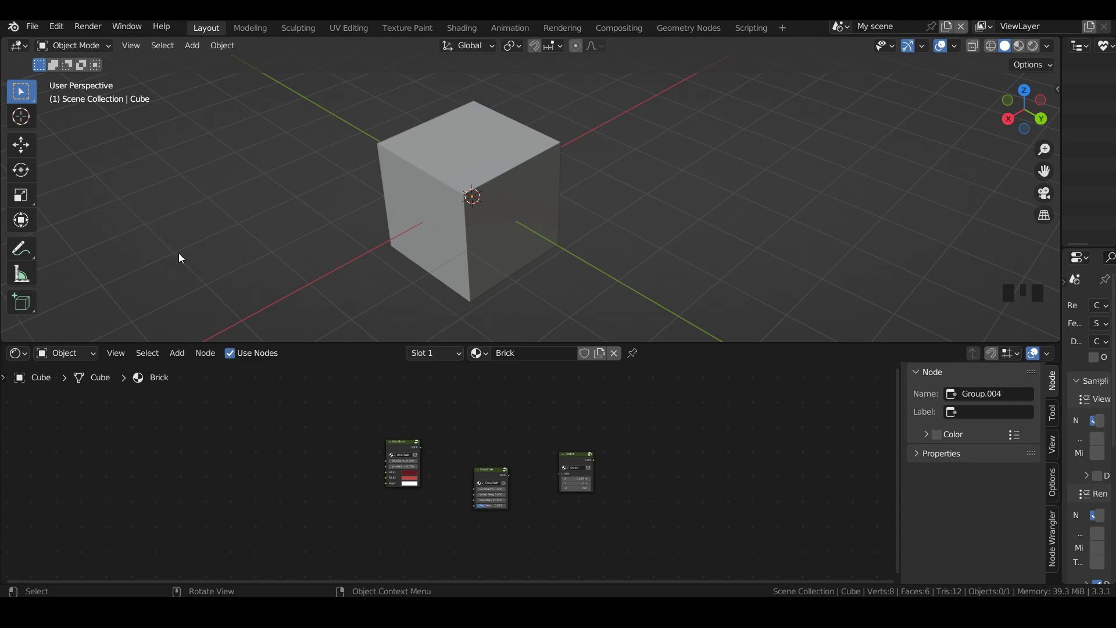
Step: Examine the Node Presets add-on's details and its node-group directory setting in the preferences, and close them
left_click(165, 230)
left_click(32, 27)
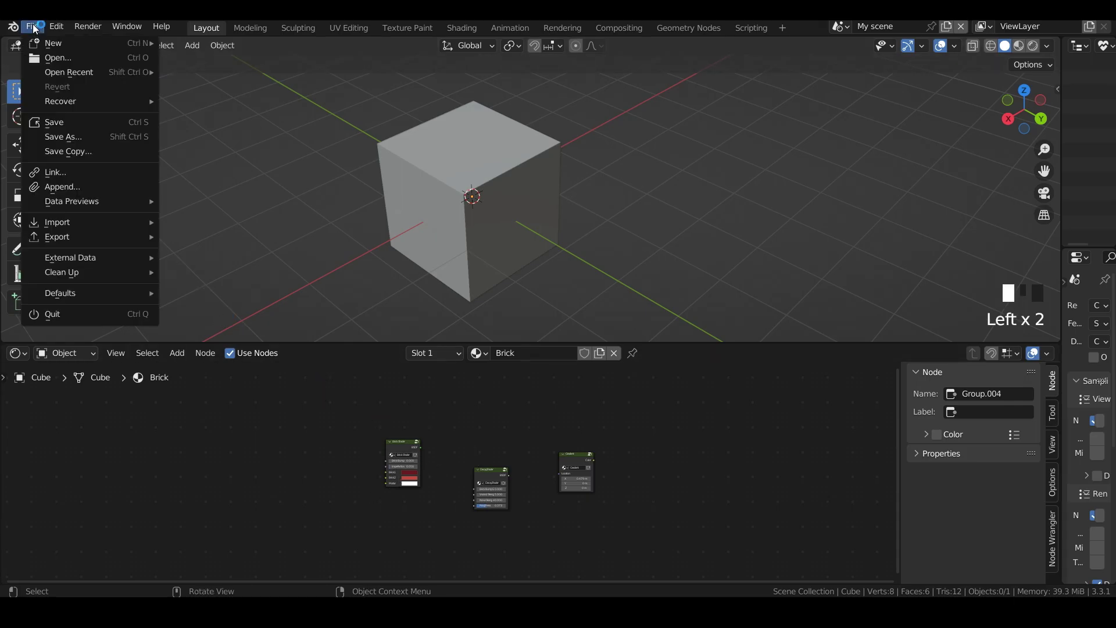
left_click(85, 235)
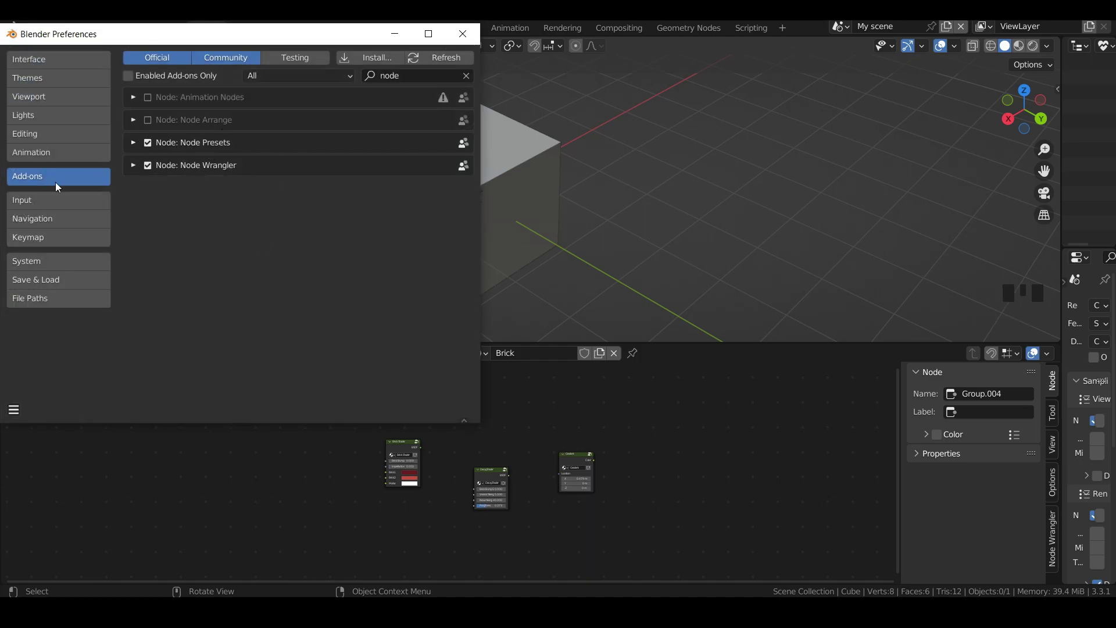
left_click(134, 143)
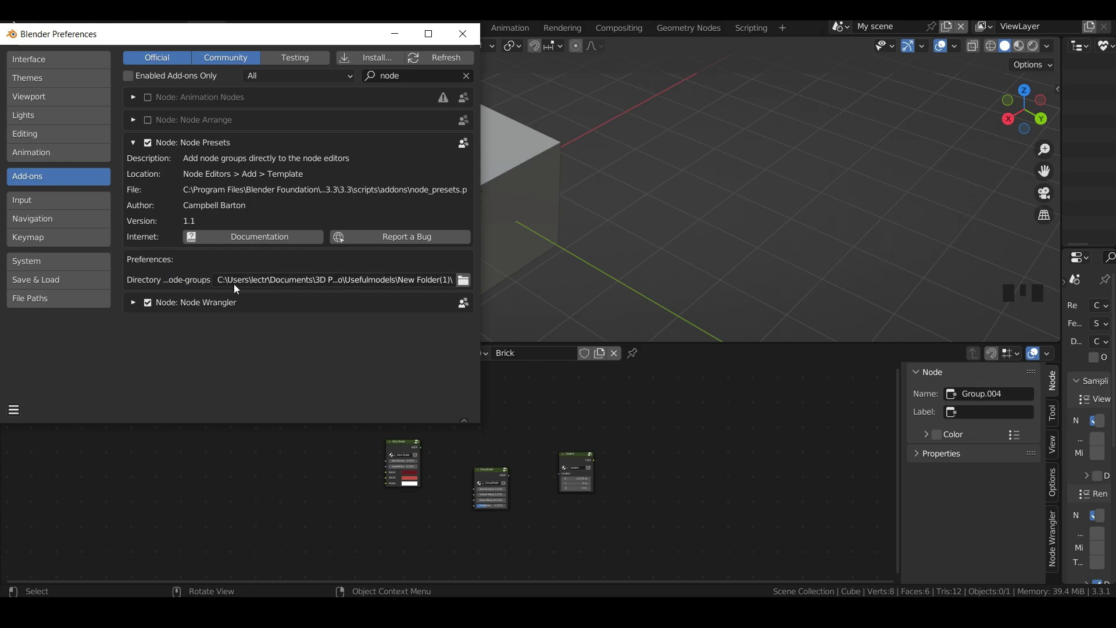
left_click_drag(232, 34, 431, 71)
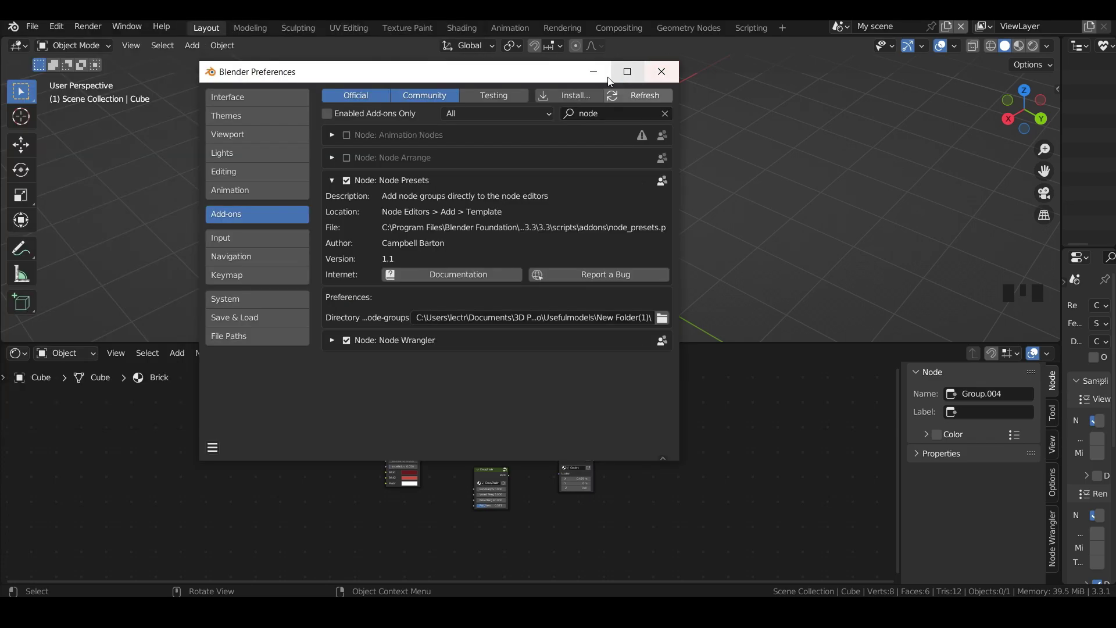
left_click(660, 71)
Step: Start saving the file and create a new folder named nodepresets inside 3D Projects
left_click(32, 27)
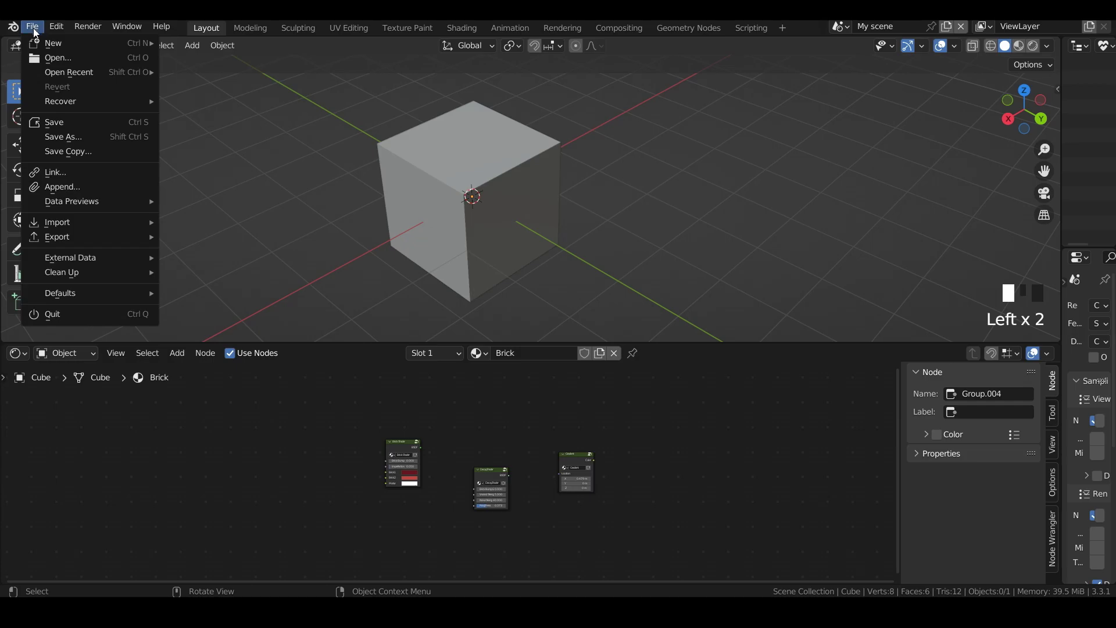
left_click(53, 120)
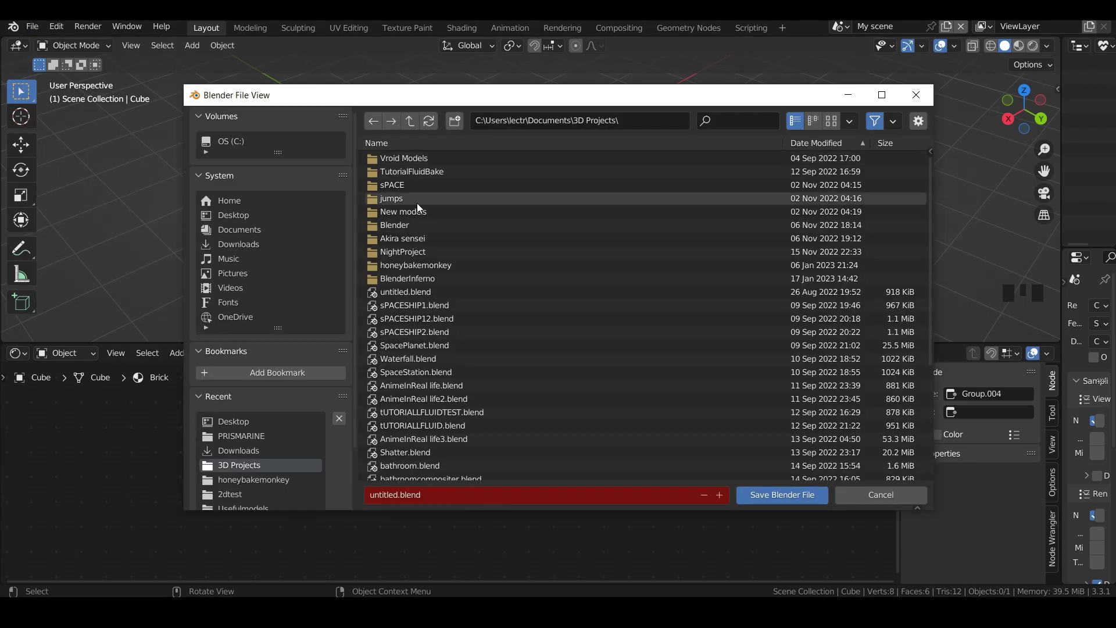
left_click(454, 120)
type("n")
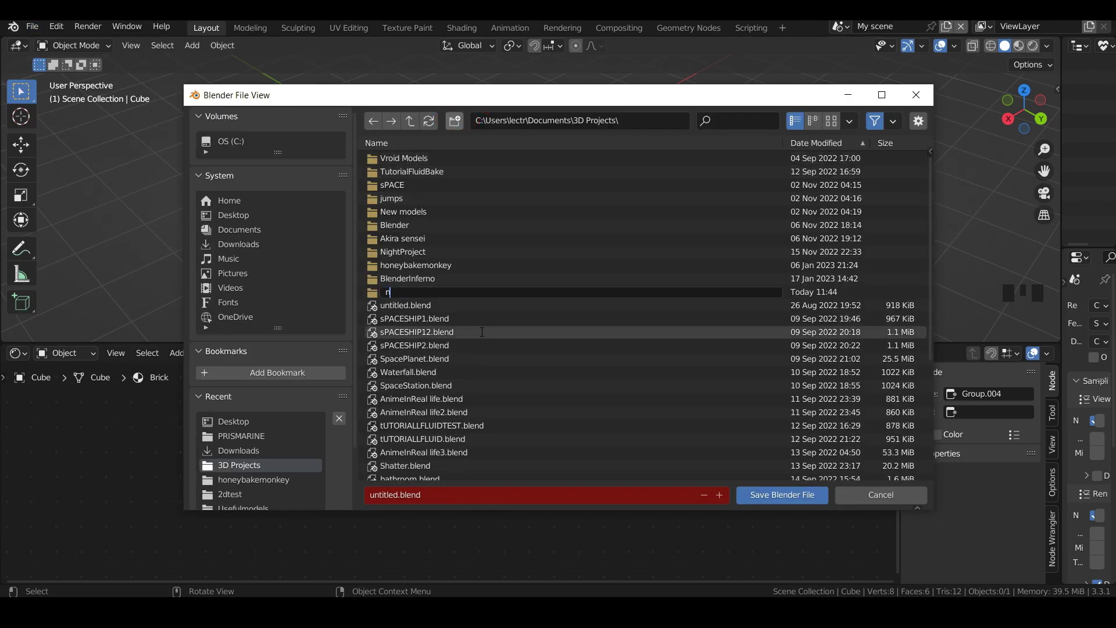
type("odepresets")
key("Return")
Step: Save the file as nodepresets.blend in the nodepresets folder
left_click(405, 494)
left_click(404, 495)
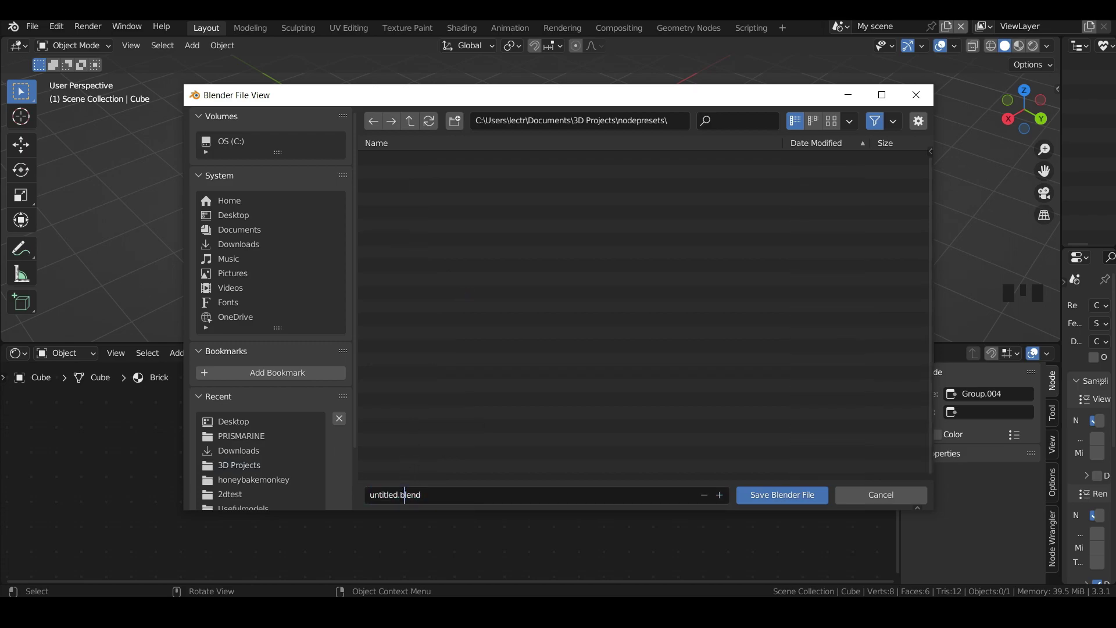
left_click_drag(362, 495, 401, 495)
type("nodepresets")
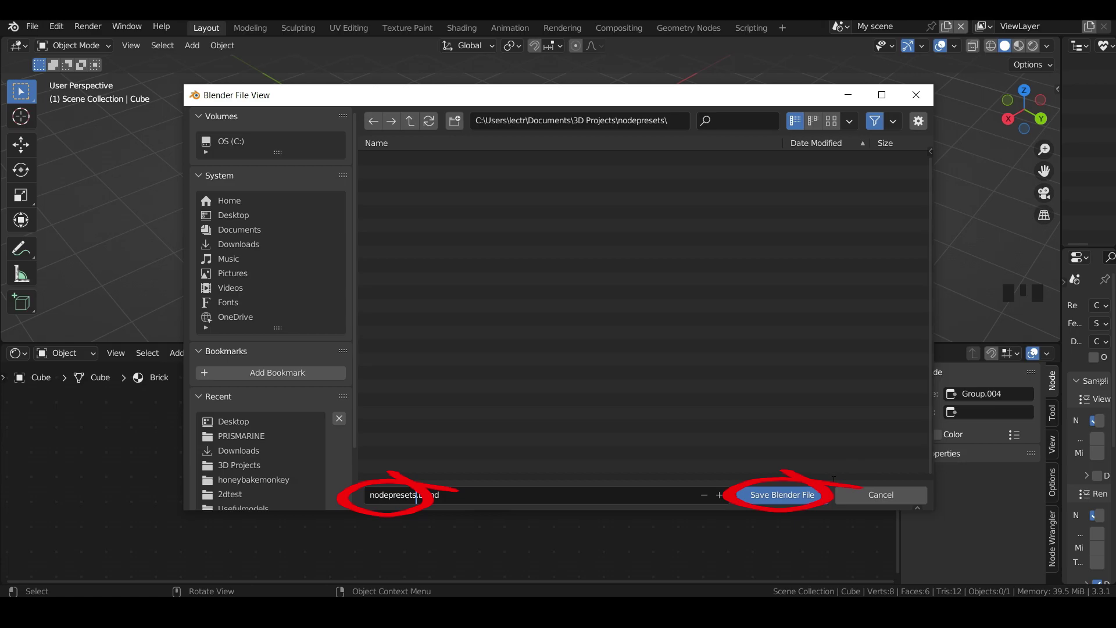
left_click(797, 495)
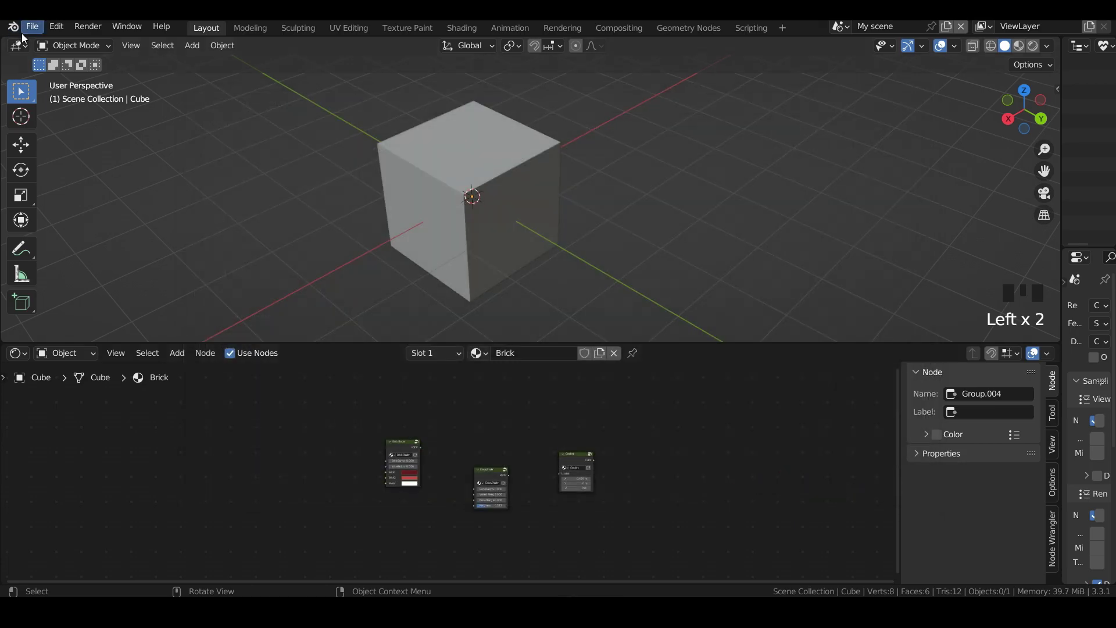
Step: Set the Node Presets add-on's node-group directory to the 3D Projects\nodepresets folder, and save and close the preferences
left_click(58, 29)
left_click(81, 234)
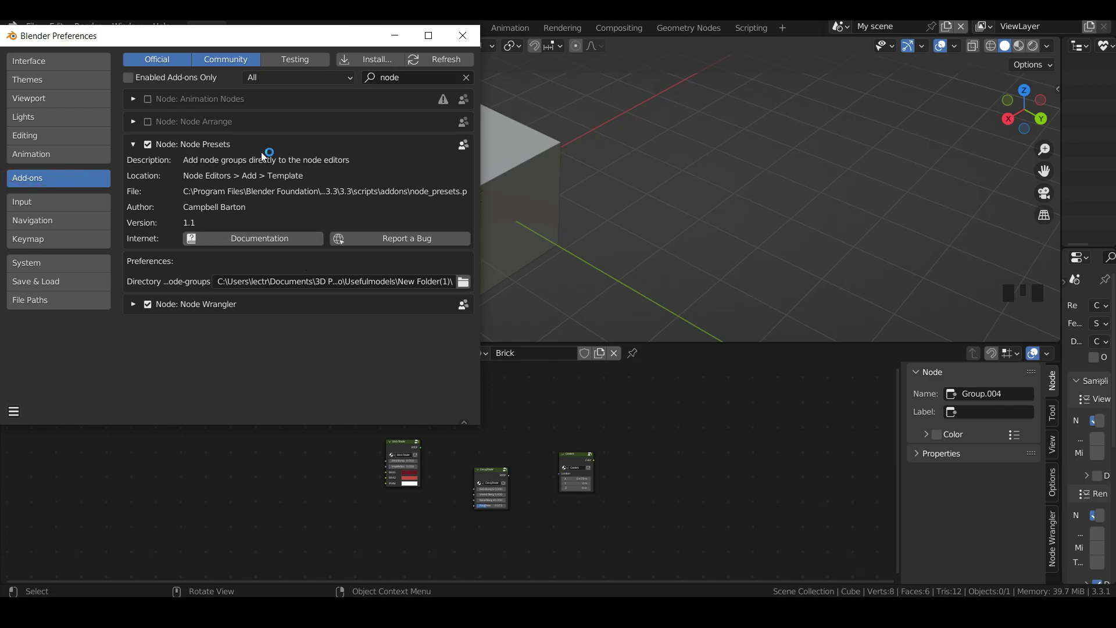
left_click(463, 281)
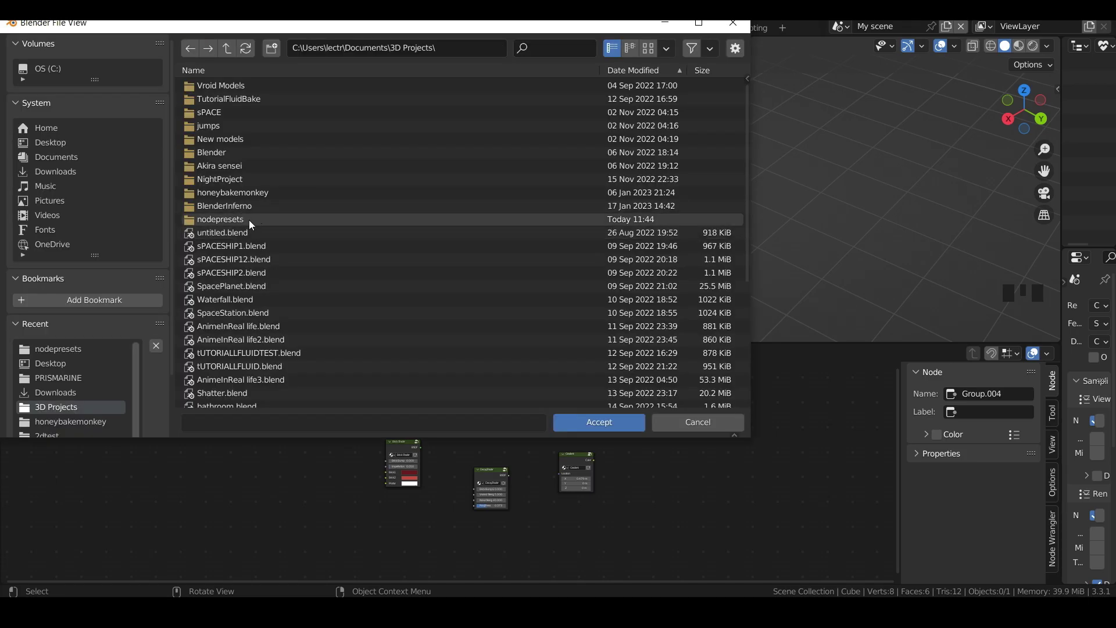
left_click(250, 217)
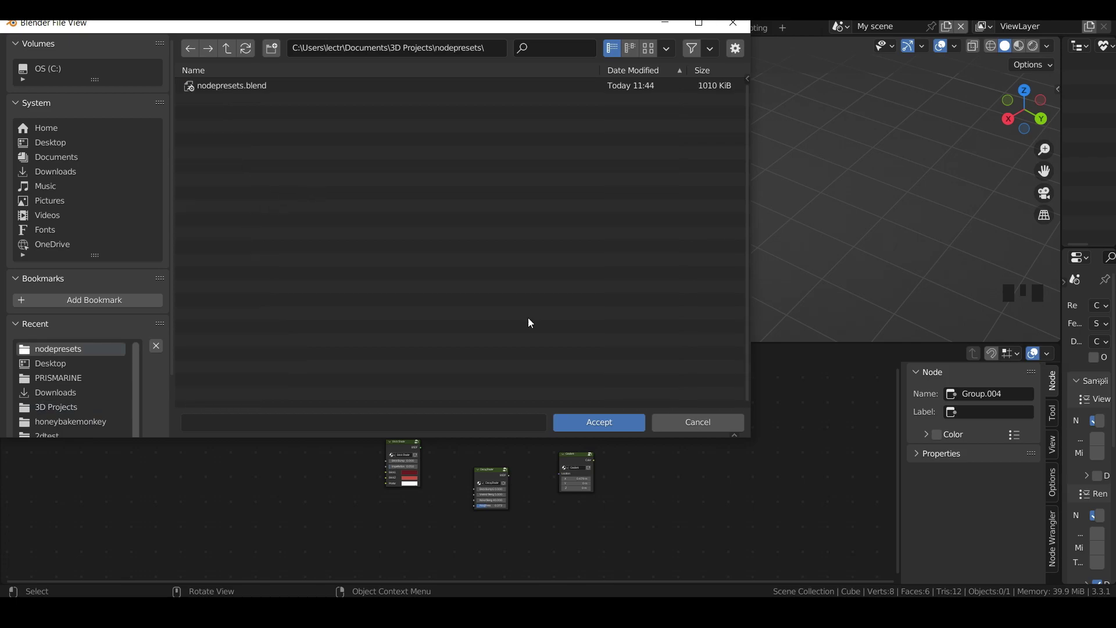
left_click(595, 422)
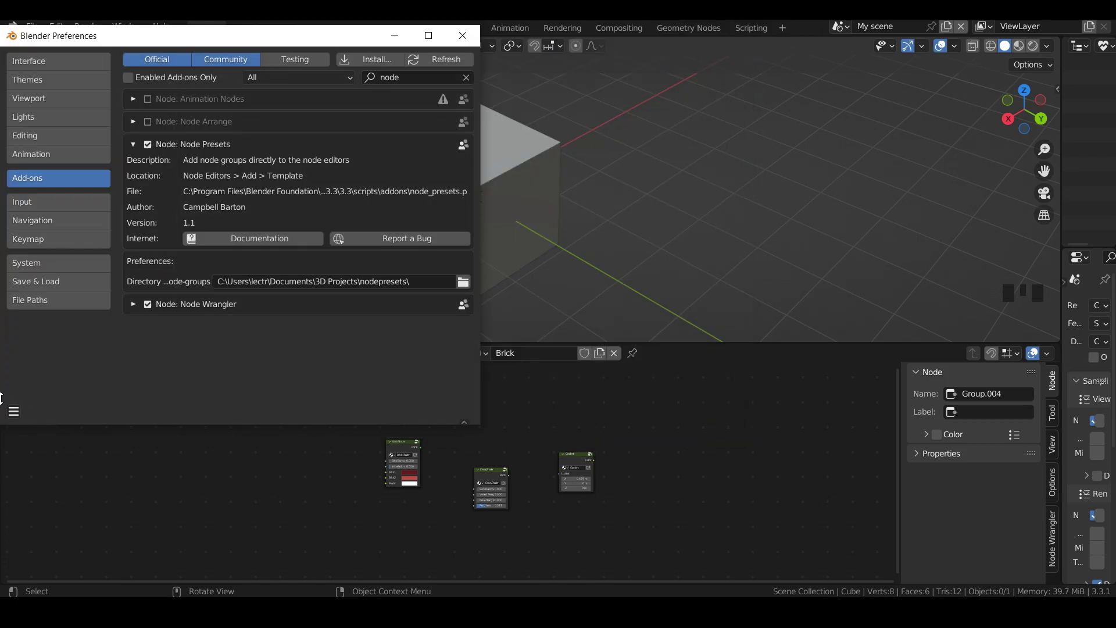
left_click(14, 412)
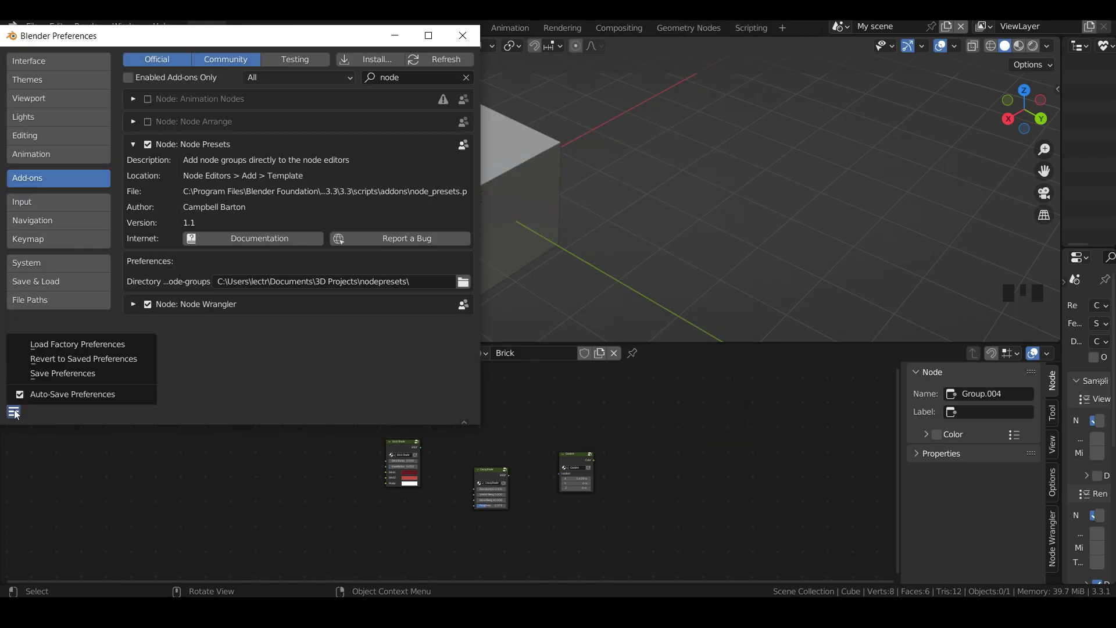
left_click(49, 374)
left_click(463, 36)
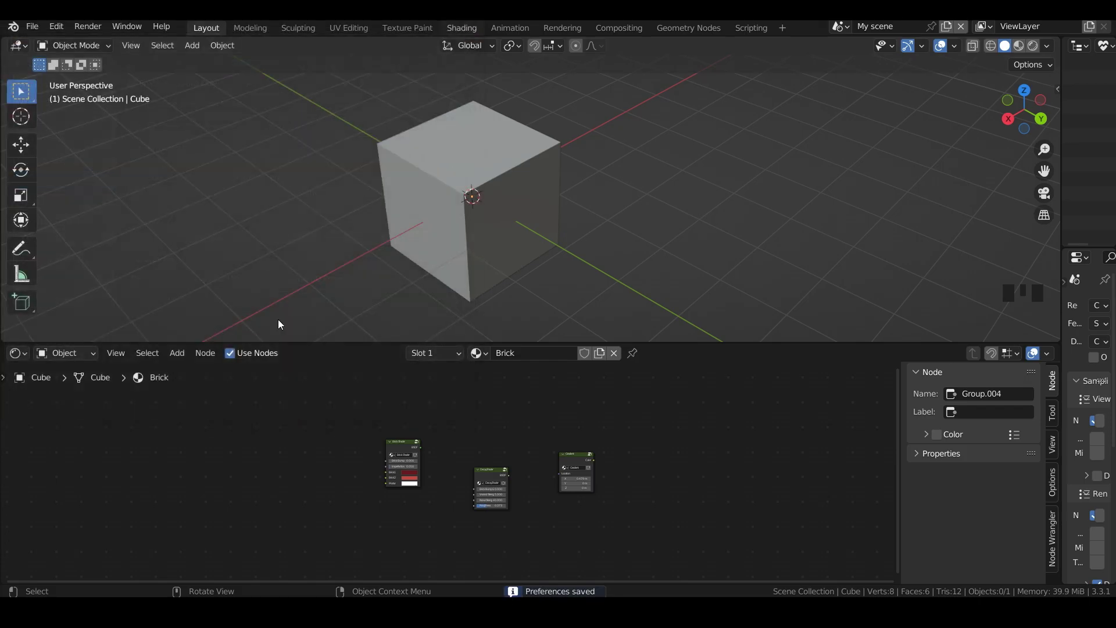
Step: View the Template node groups that can be added in the Shader Editor
key("shift+a")
mouse_move(199, 584)
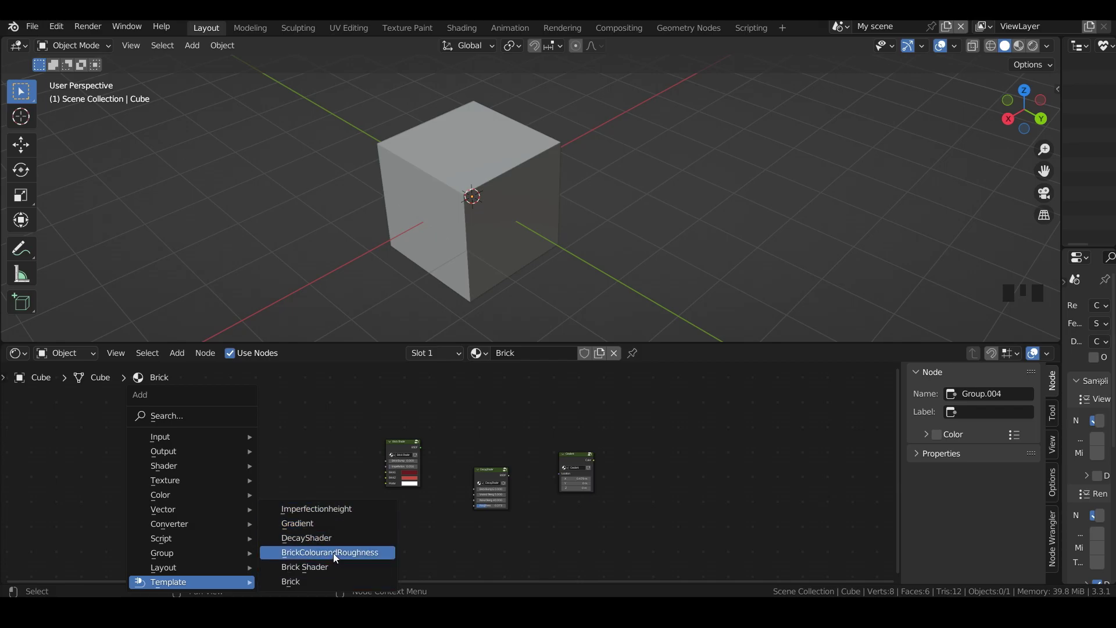
Step: Save the current state of the nodepresets.blend file
left_click(32, 27)
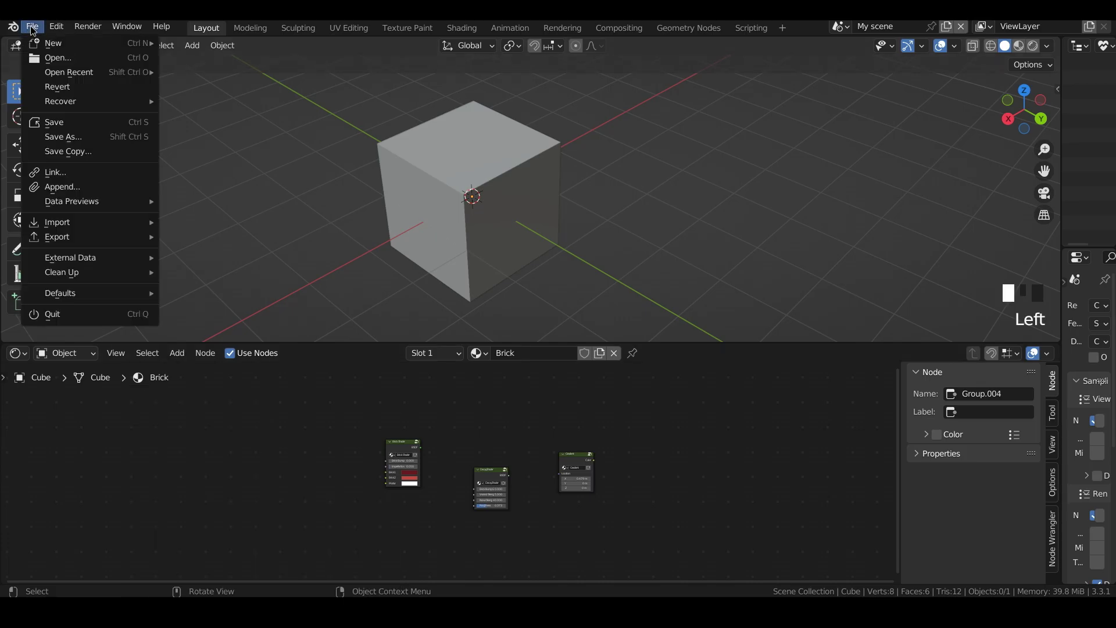
left_click(33, 27)
left_click(54, 122)
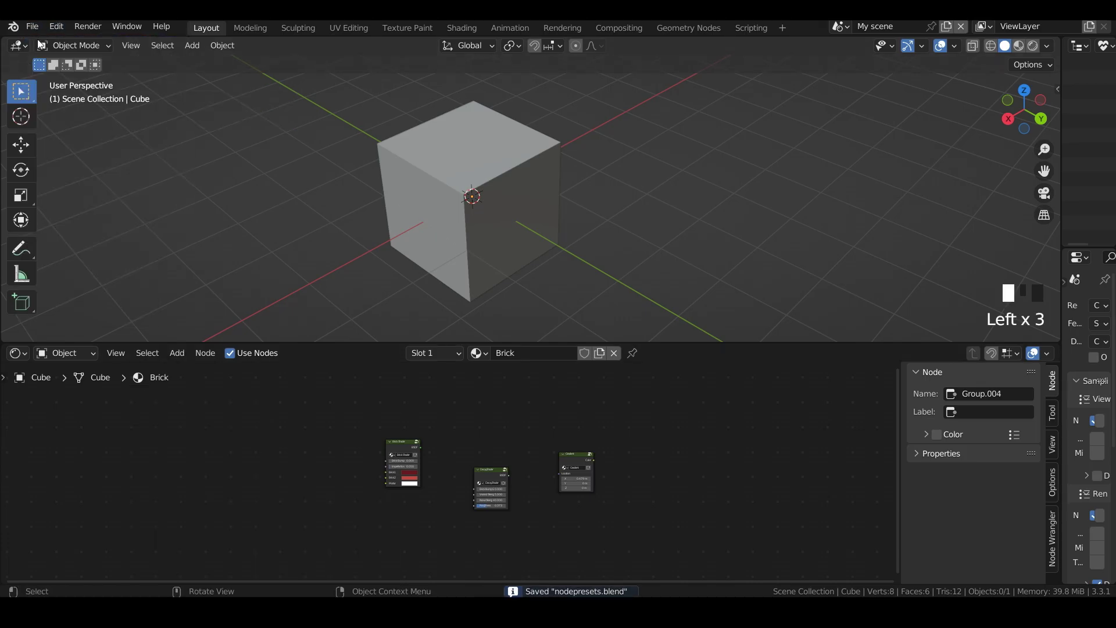
Step: Start a new General file and delete the default object from its scene
left_click(32, 27)
mouse_move(61, 43)
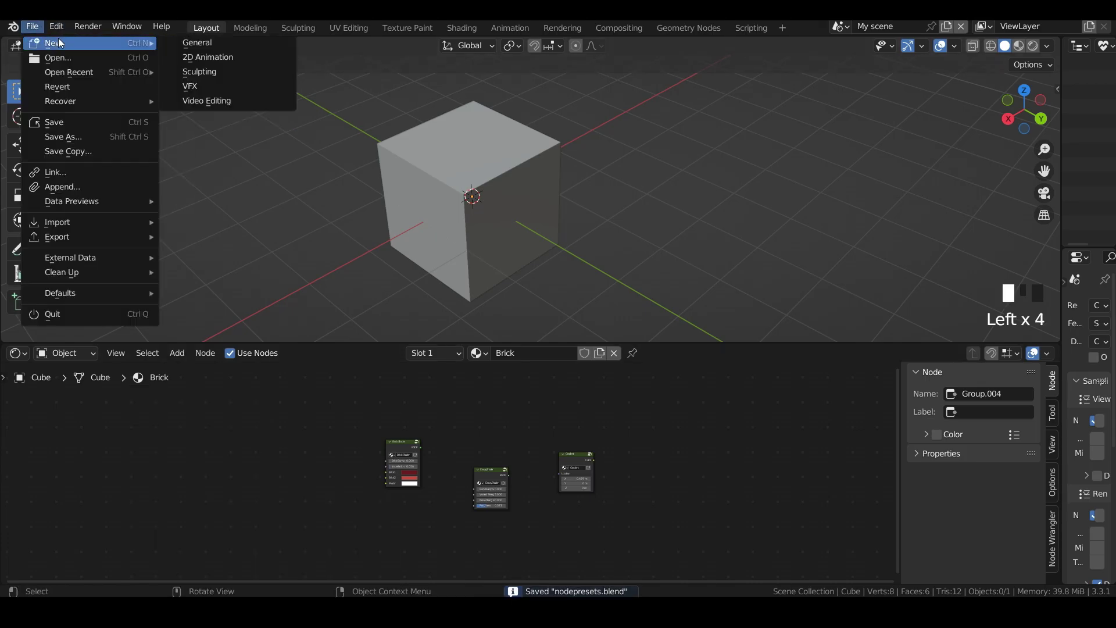
left_click(187, 50)
key("x")
left_click(742, 242)
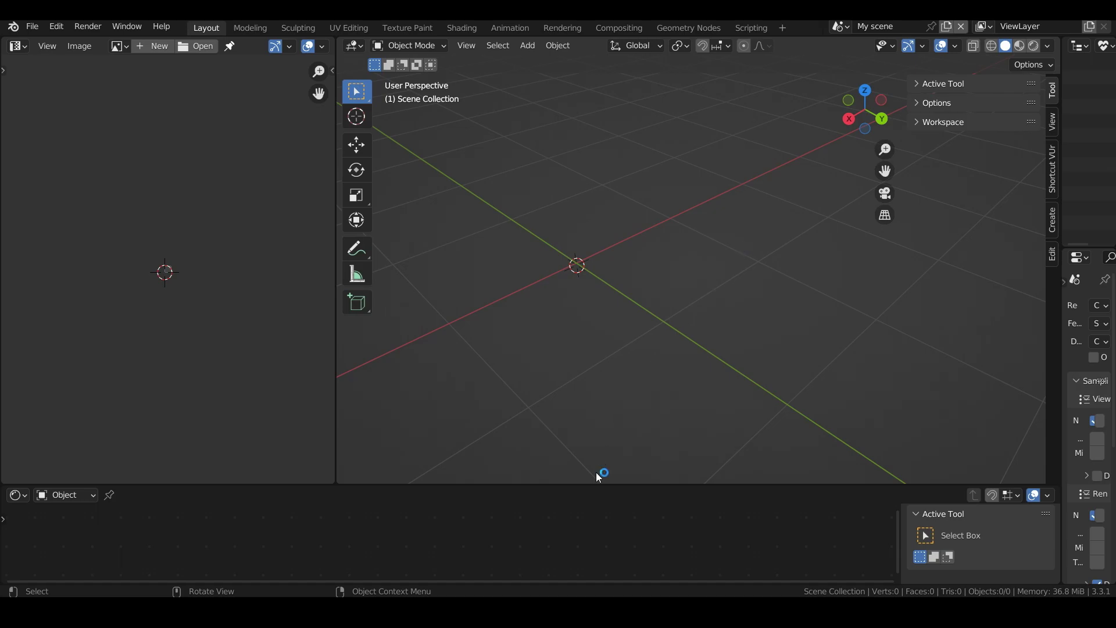
Step: Enlarge the Shader Editor to about half the window height and add a plane mesh to the scene
left_click_drag(592, 486, 596, 299)
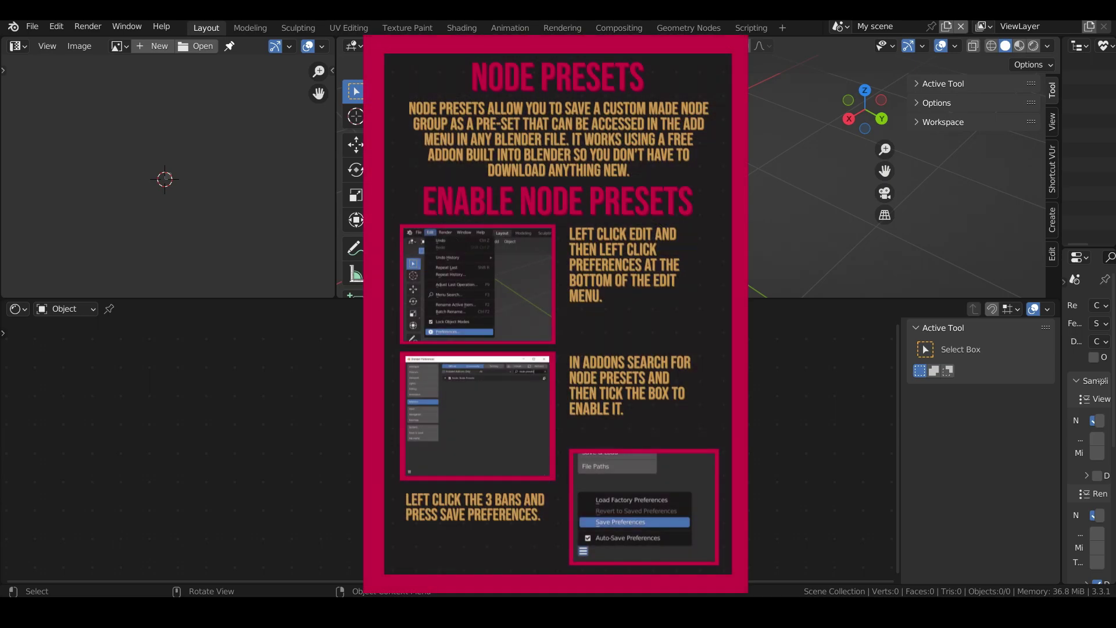
key("shift+a")
mouse_move(665, 203)
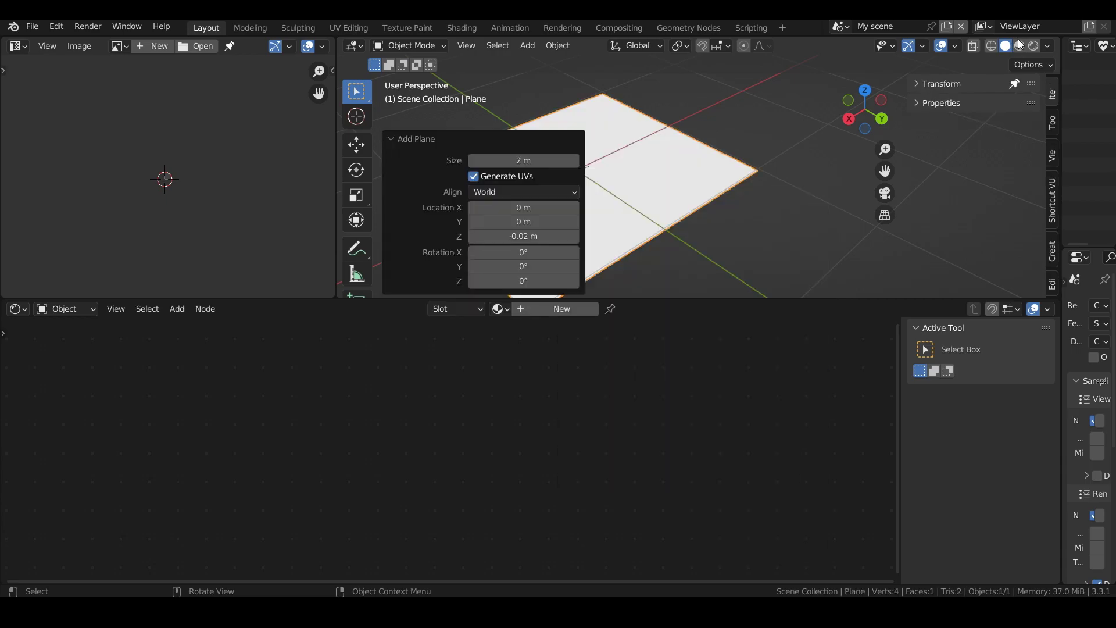
Step: Set the solid viewport shading's lighting to Studio and create a new material on the plane
left_click(1048, 48)
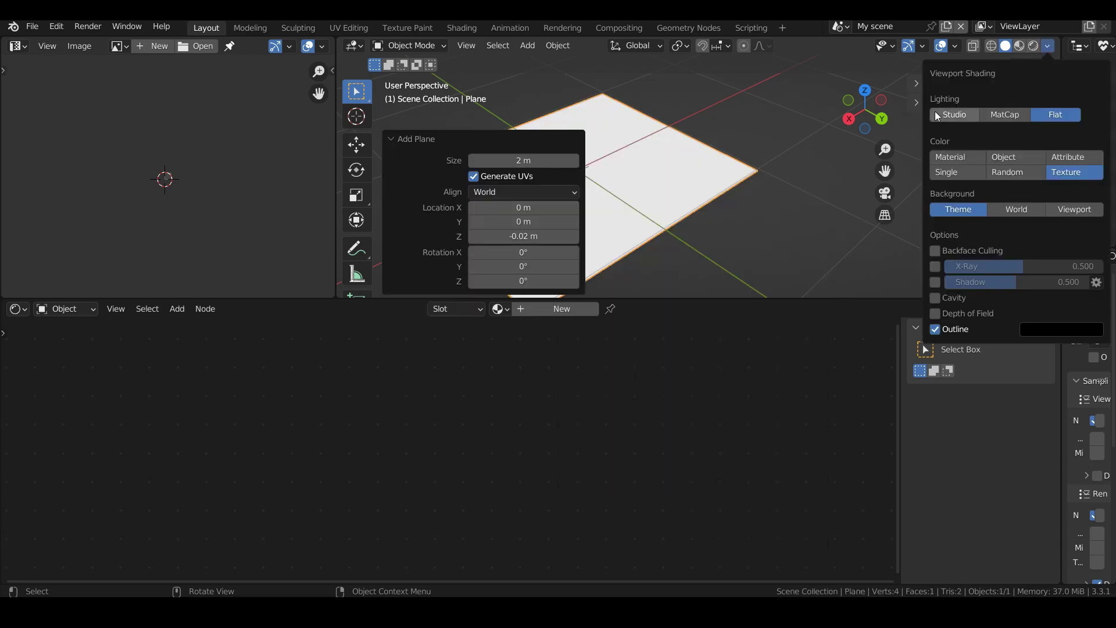
left_click(954, 115)
left_click(556, 309)
left_click_drag(436, 427, 634, 354)
scroll(473, 466, "up", 2)
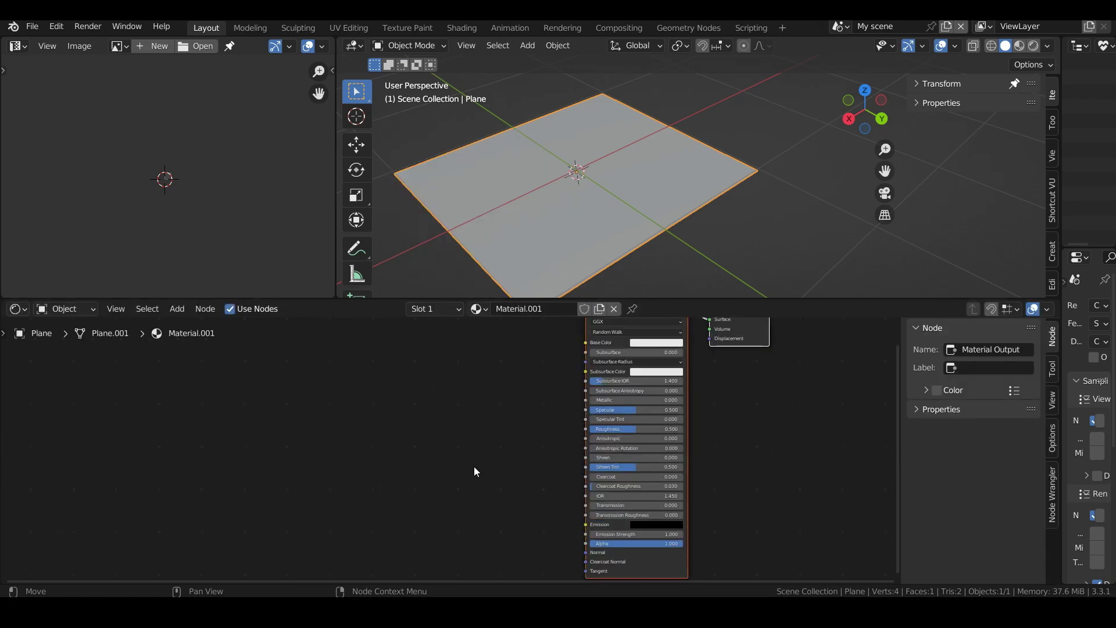
Step: Add the Brick Shader template node group beside the Principled BSDF and connect its BSDF output to the Material Output's Surface
key("shift+a")
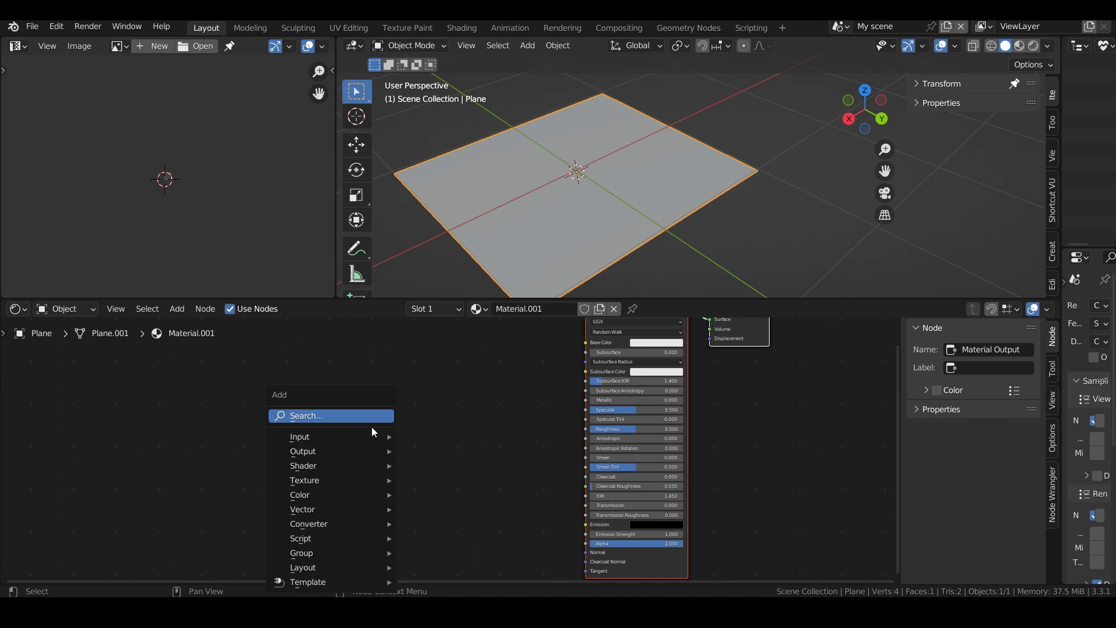
mouse_move(323, 581)
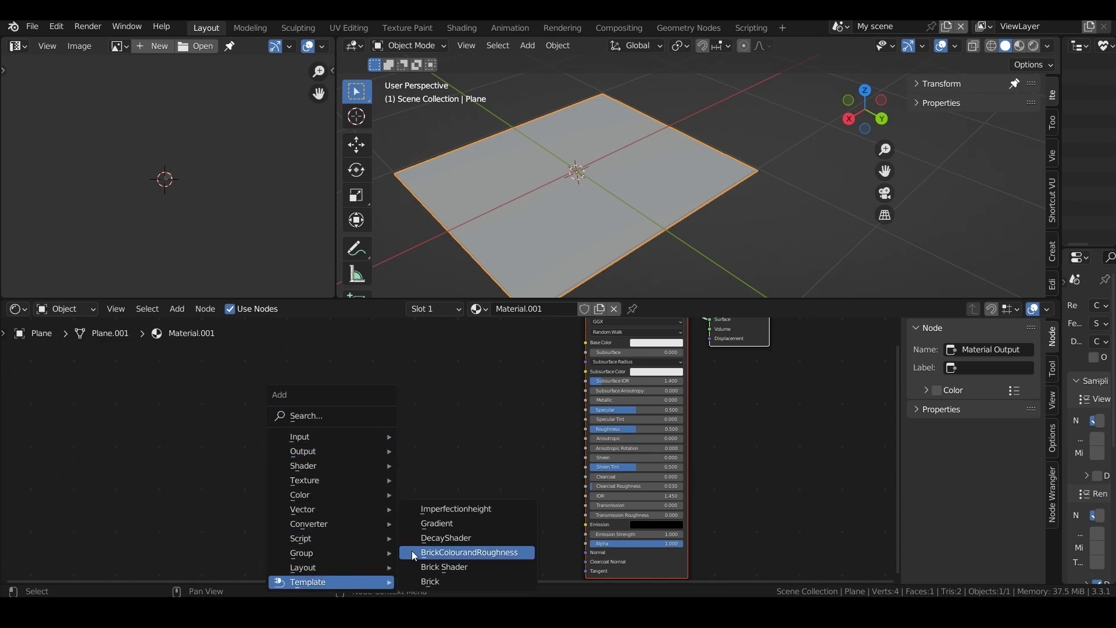
left_click(451, 569)
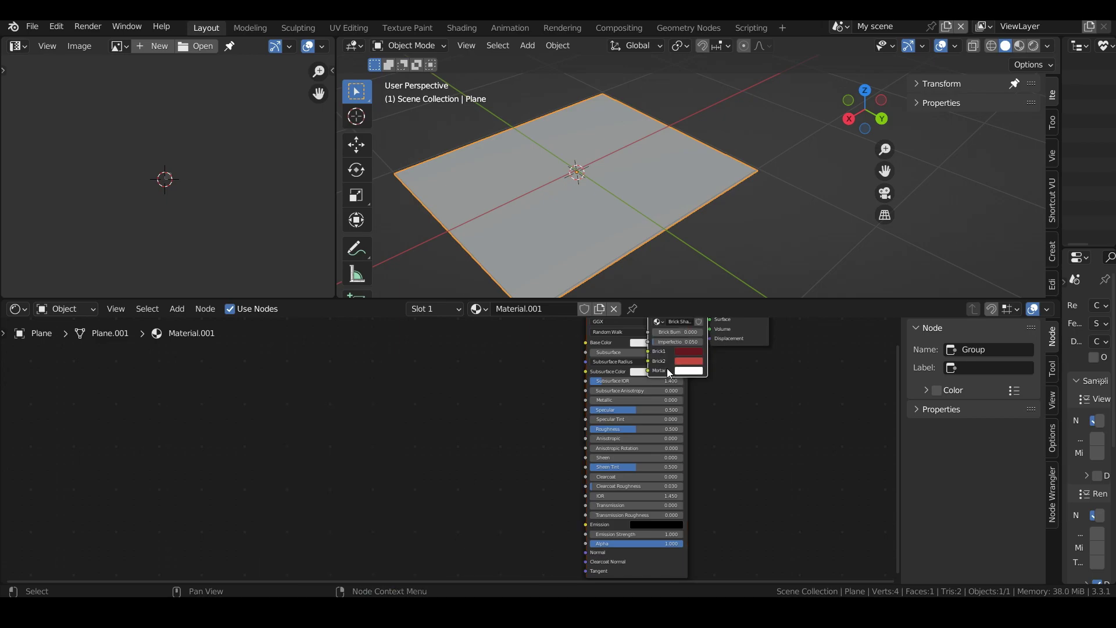
left_click(449, 462)
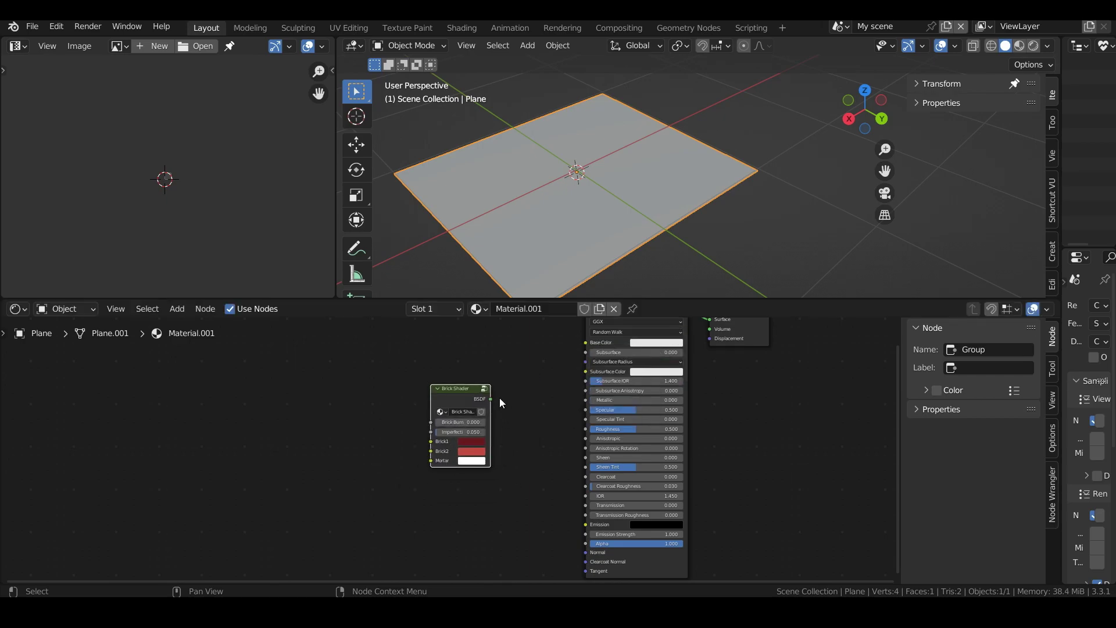
left_click_drag(486, 400, 720, 385)
Step: Remove the Principled BSDF node from the plane's material and switch the 3D viewport to Material Preview shading
left_click_drag(639, 370, 242, 329)
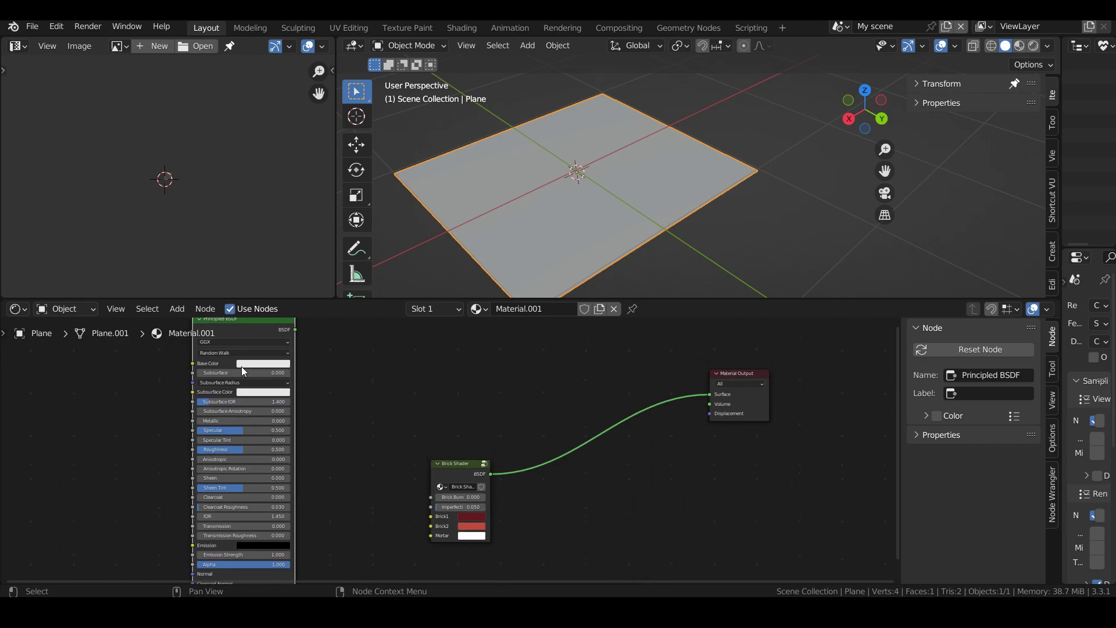
key("x")
left_click(1020, 45)
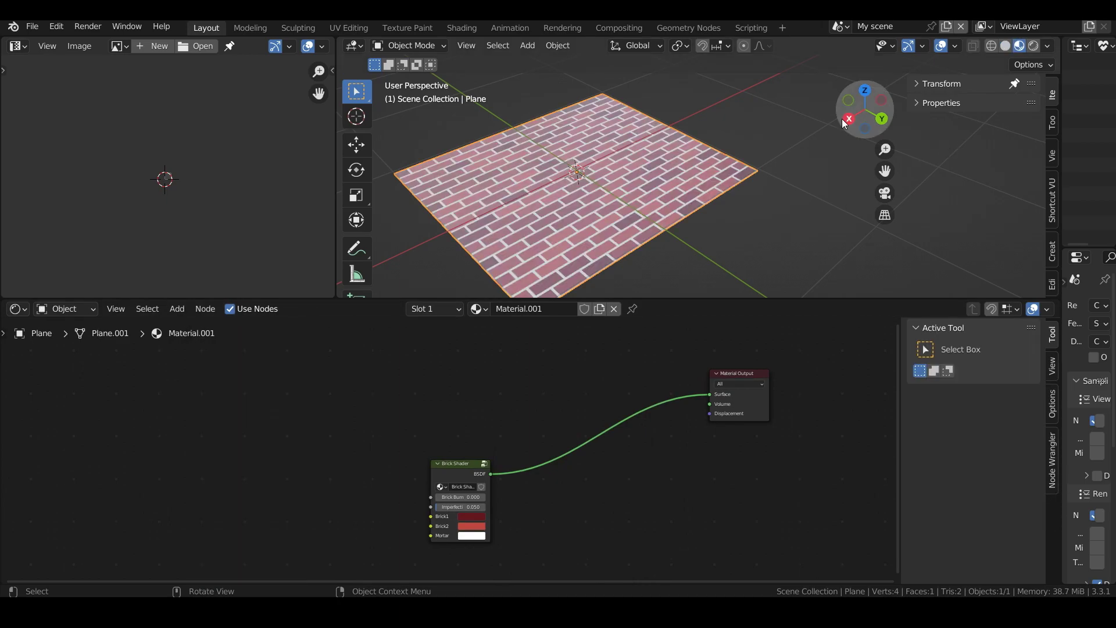